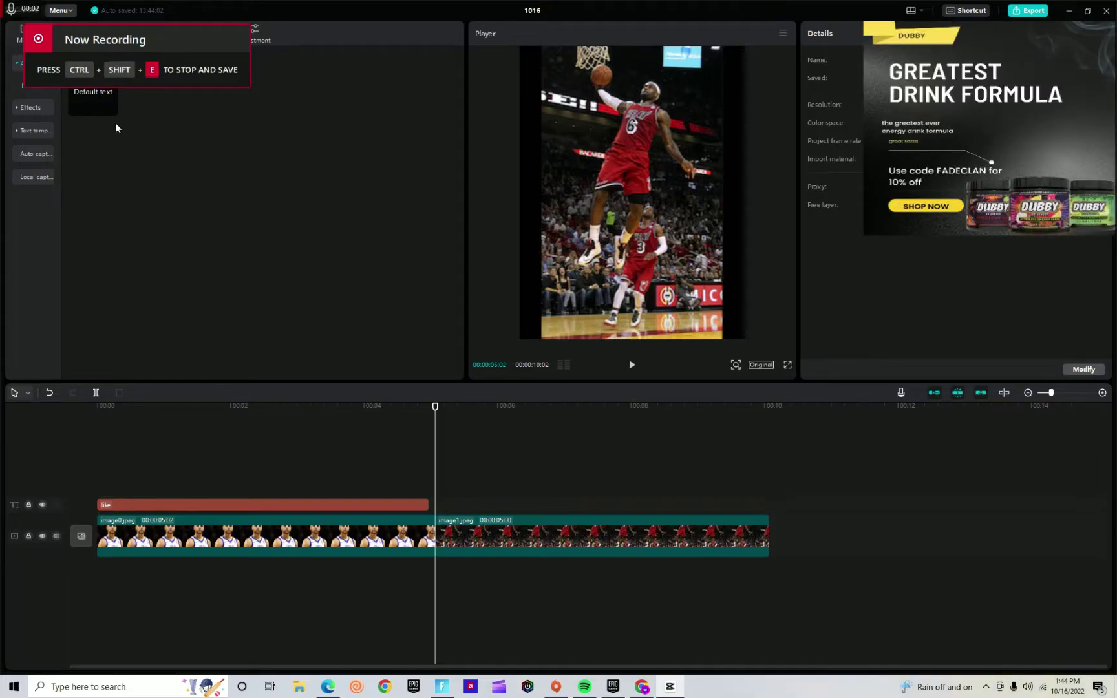
- Add a 'Subscribe' caption near the bottom of the dunk photo in the yellow outlined style
{"action": "left_click", "coordinate": [110, 108]}
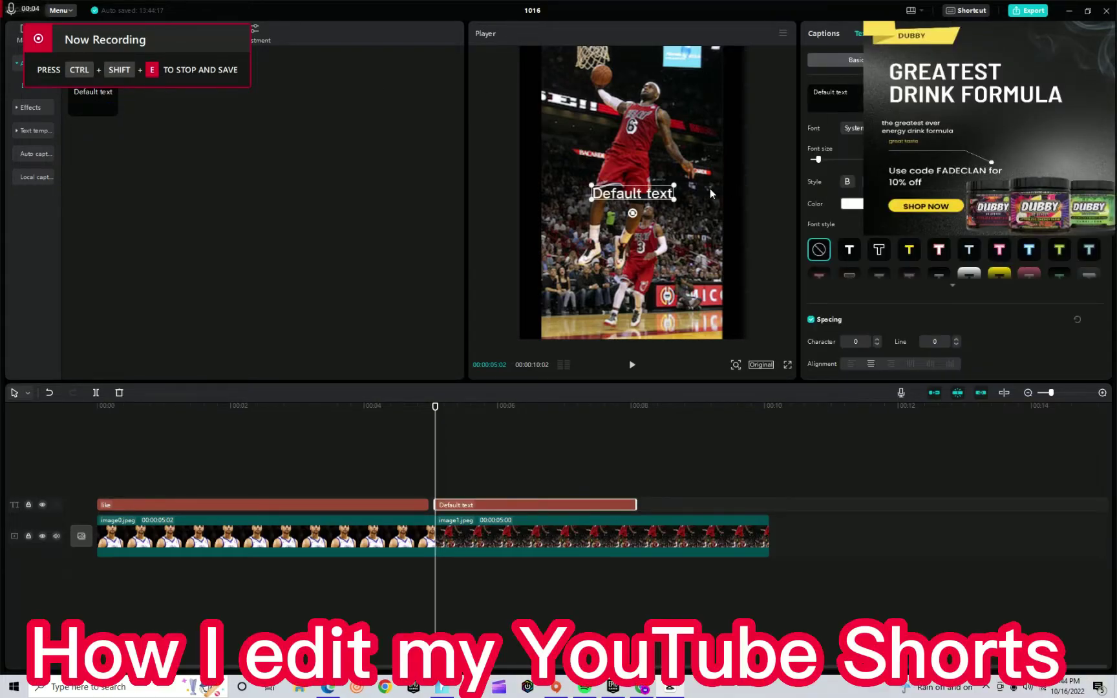
{"action": "left_click_drag", "start_coordinate": [674, 203], "coordinate": [692, 316]}
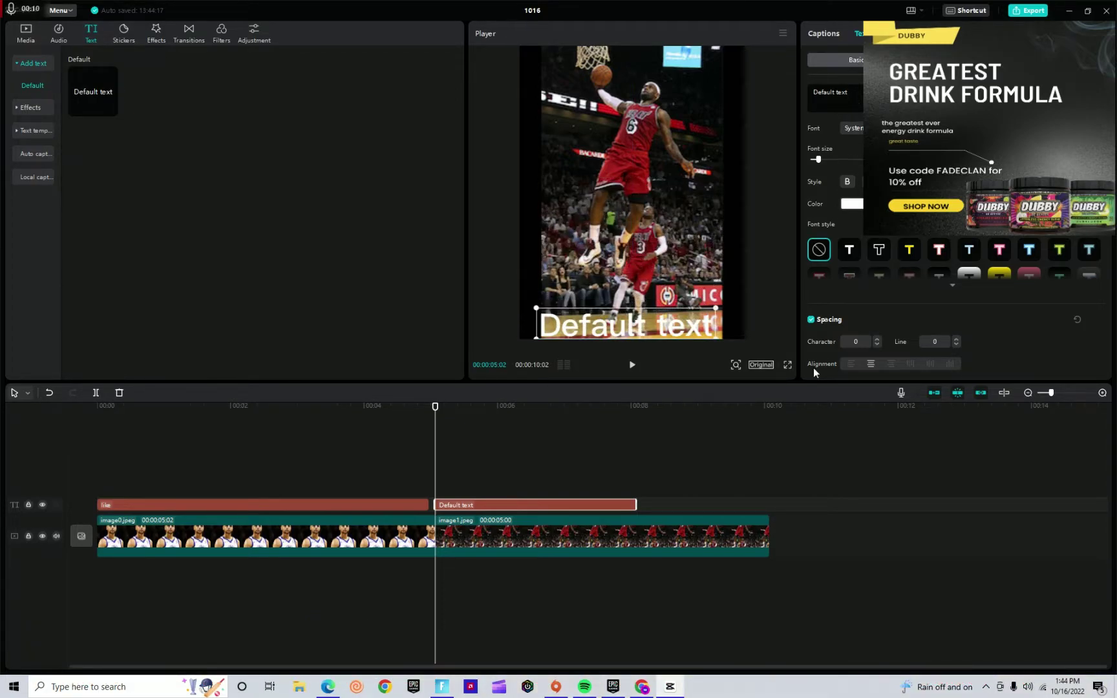
{"action": "key", "text": "BackSpace"}
{"action": "key", "text": "BackSpace"}
{"action": "key", "text": "BackSpace"}
{"action": "key", "text": "BackSpace"}
{"action": "key", "text": "BackSpace"}
{"action": "key", "text": "BackSpace"}
{"action": "key", "text": "BackSpace"}
{"action": "key", "text": "BackSpace"}
{"action": "key", "text": "BackSpace"}
{"action": "key", "text": "BackSpace"}
{"action": "key", "text": "BackSpace"}
{"action": "key", "text": "BackSpace"}
{"action": "type", "text": "Subscri"}
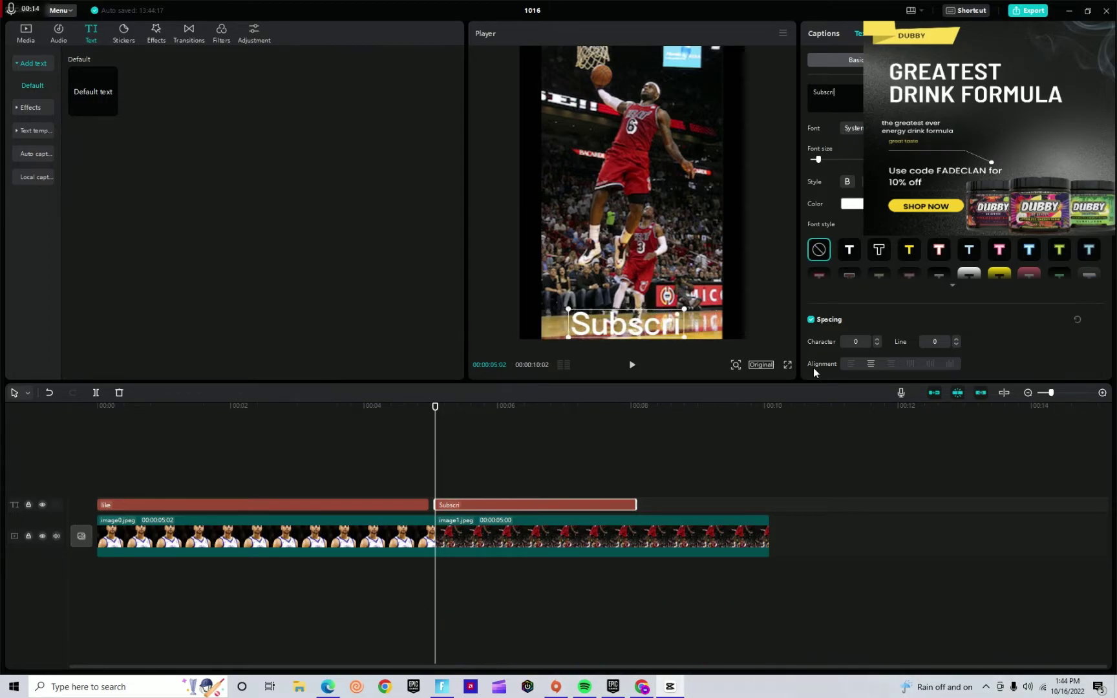
{"action": "type", "text": "be"}
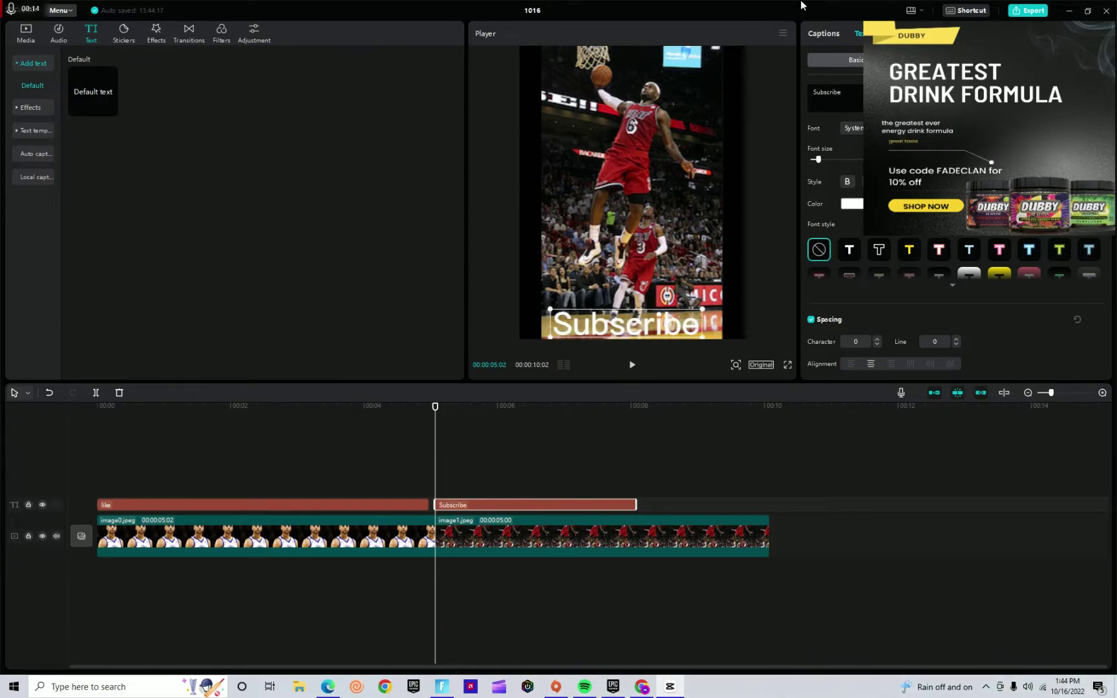
{"action": "left_click", "coordinate": [909, 250]}
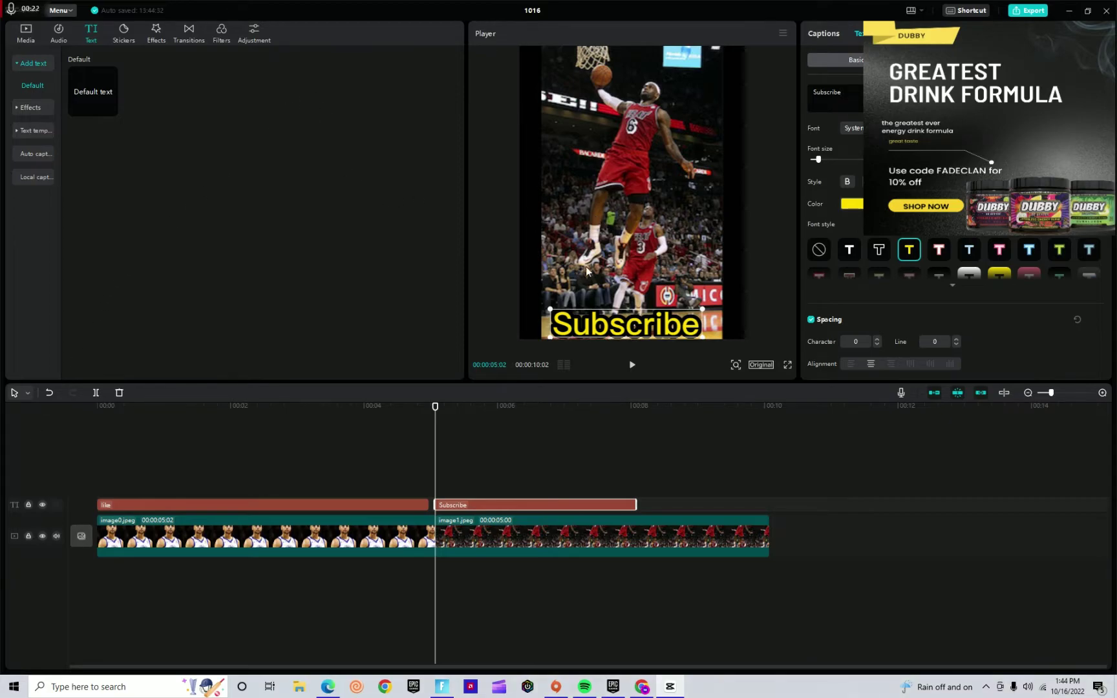
- Raise the Subscribe caption slightly and extend its clip to the second image's end
{"action": "left_click_drag", "start_coordinate": [597, 318], "coordinate": [647, 315]}
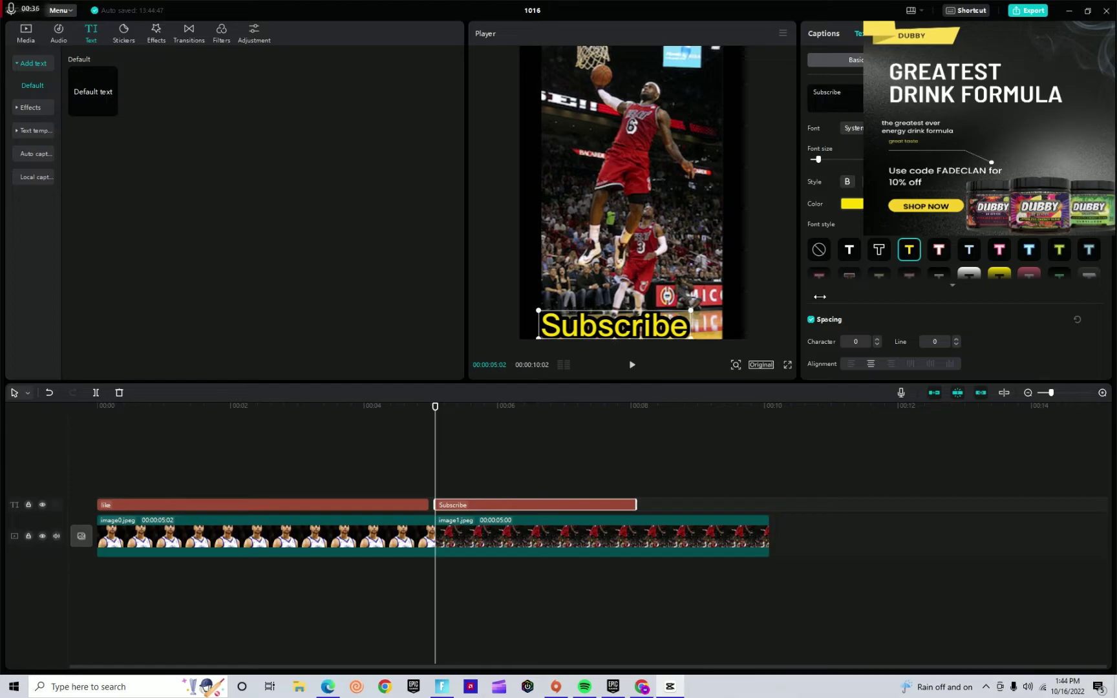
{"action": "mouse_move", "coordinate": [629, 328]}
{"action": "left_mouse_down"}
{"action": "mouse_move", "coordinate": [644, 308]}
{"action": "mouse_move", "coordinate": [648, 321]}
{"action": "left_mouse_up"}
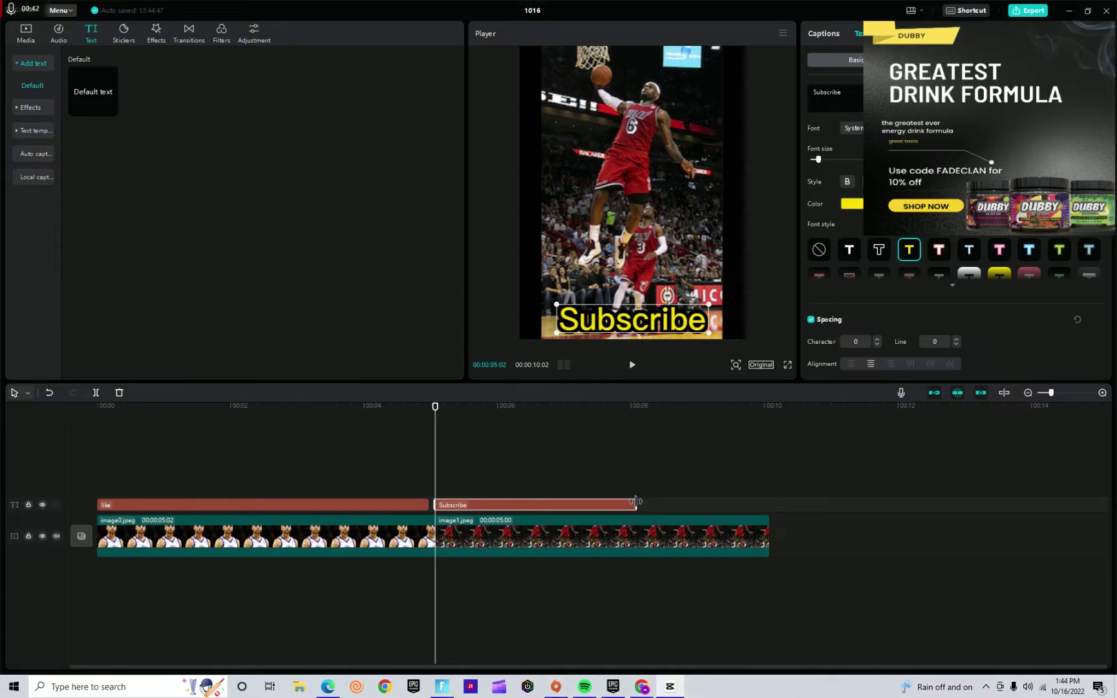
{"action": "left_click_drag", "start_coordinate": [635, 502], "coordinate": [761, 503]}
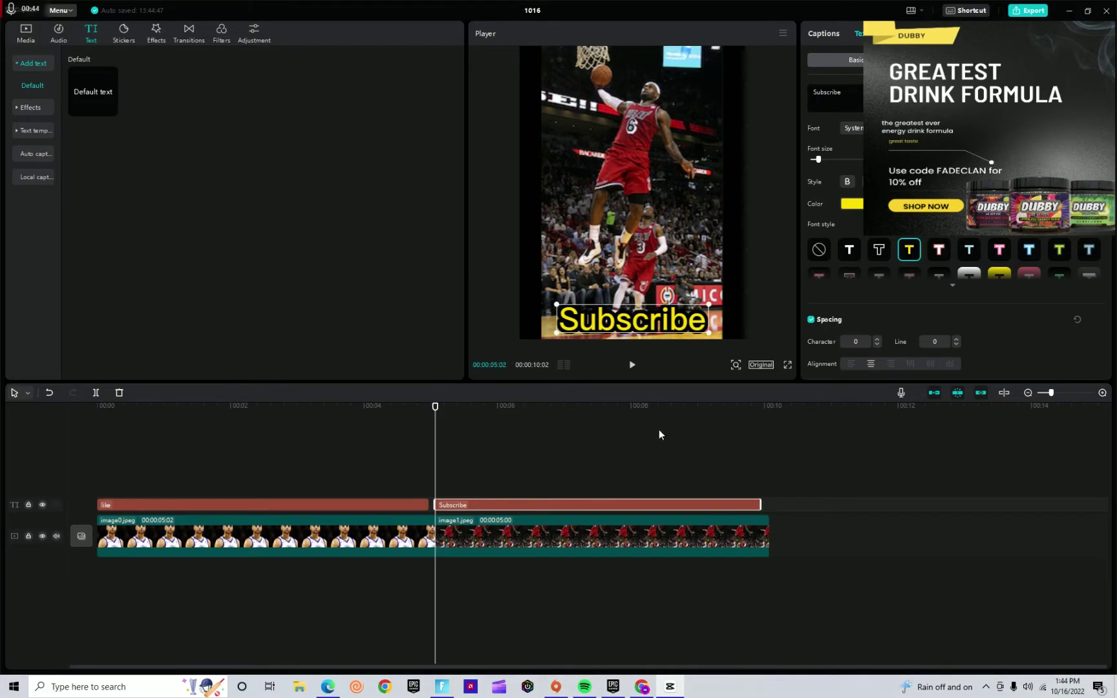
- Insert image2.jpeg after the first image and recentre it in the frame
{"action": "left_click", "coordinate": [61, 38]}
{"action": "left_click", "coordinate": [29, 33]}
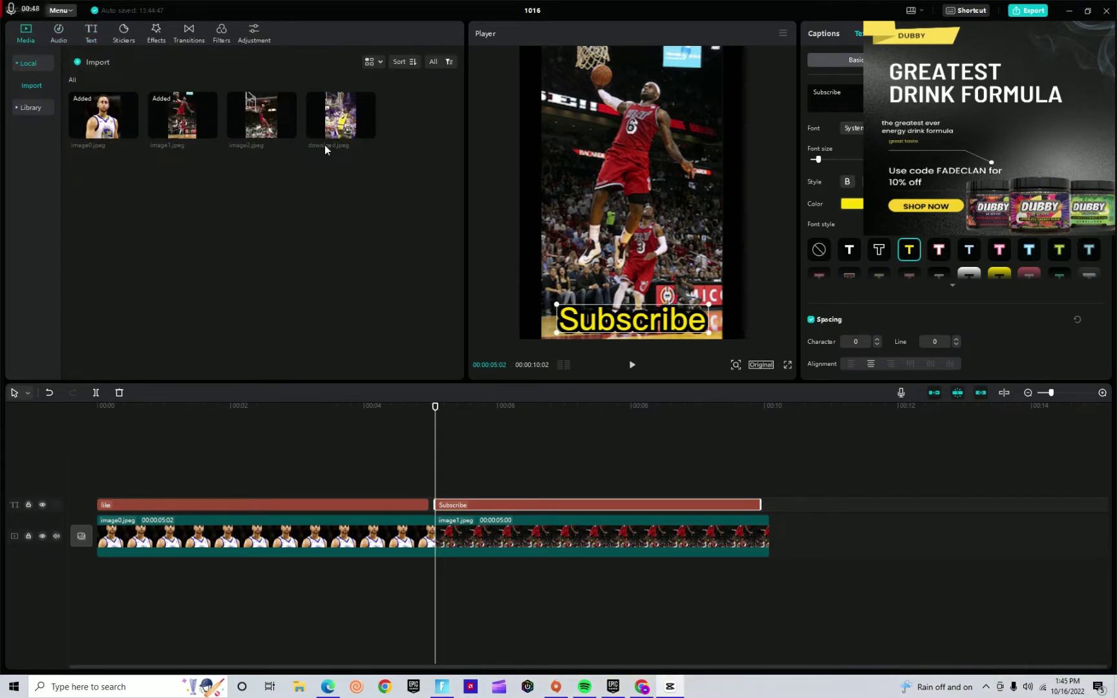
{"action": "left_click", "coordinate": [286, 130]}
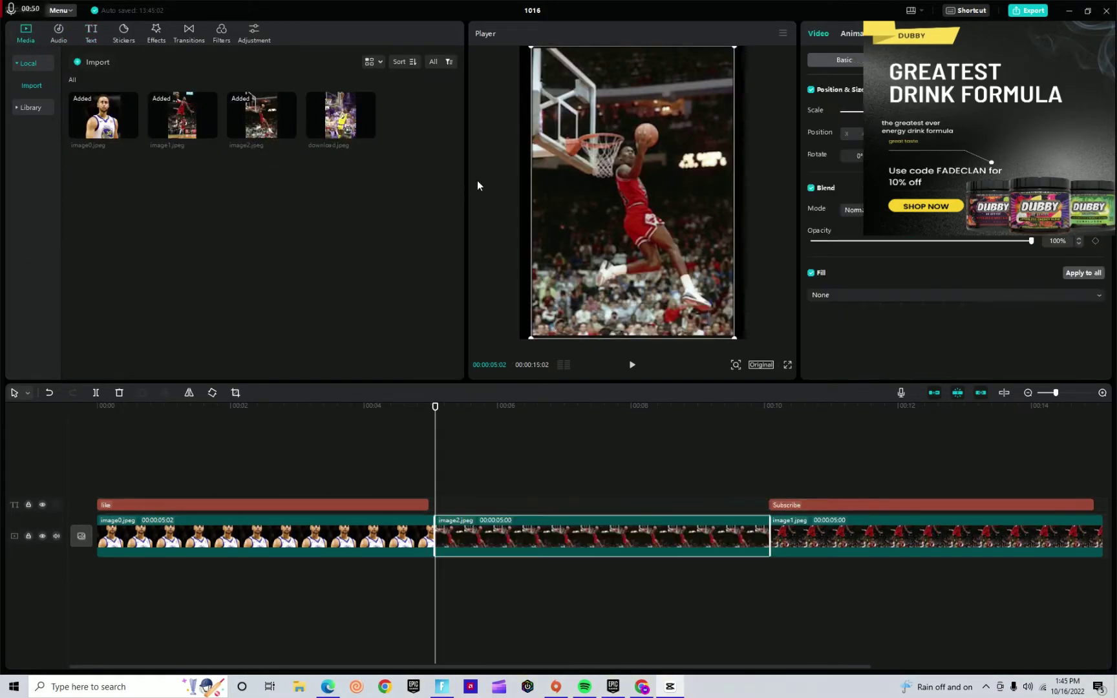
{"action": "left_click_drag", "start_coordinate": [578, 187], "coordinate": [589, 194]}
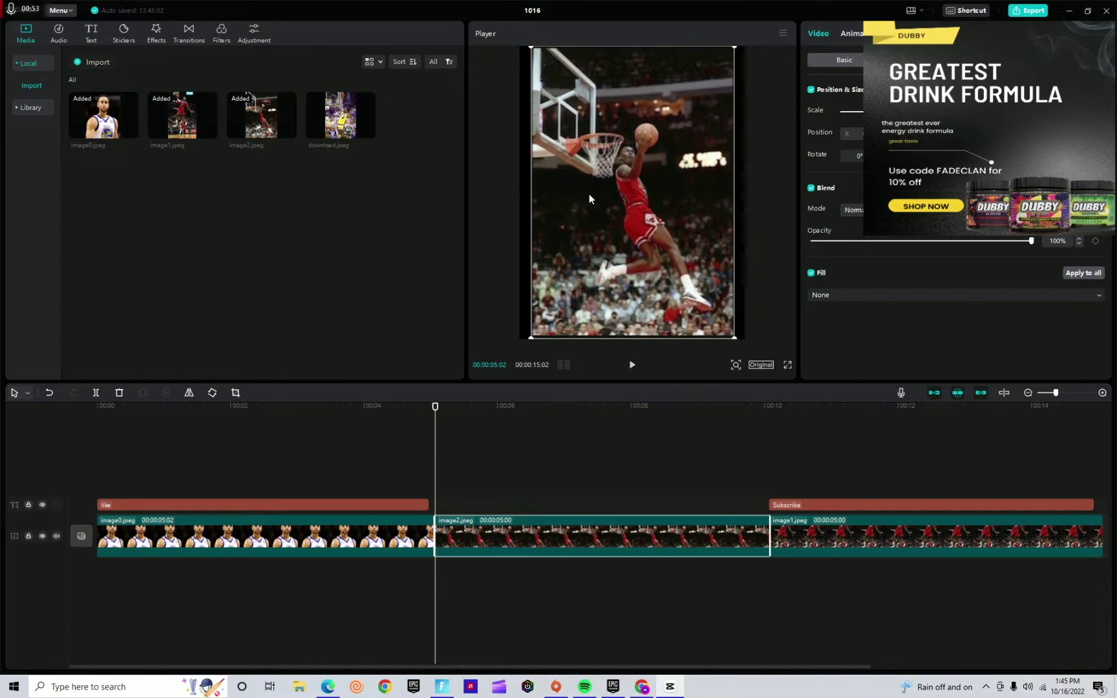
- Delete the image1.jpeg clip and its caption, leaving image2.jpeg selected
{"action": "left_click", "coordinate": [818, 542]}
{"action": "key", "text": "Delete"}
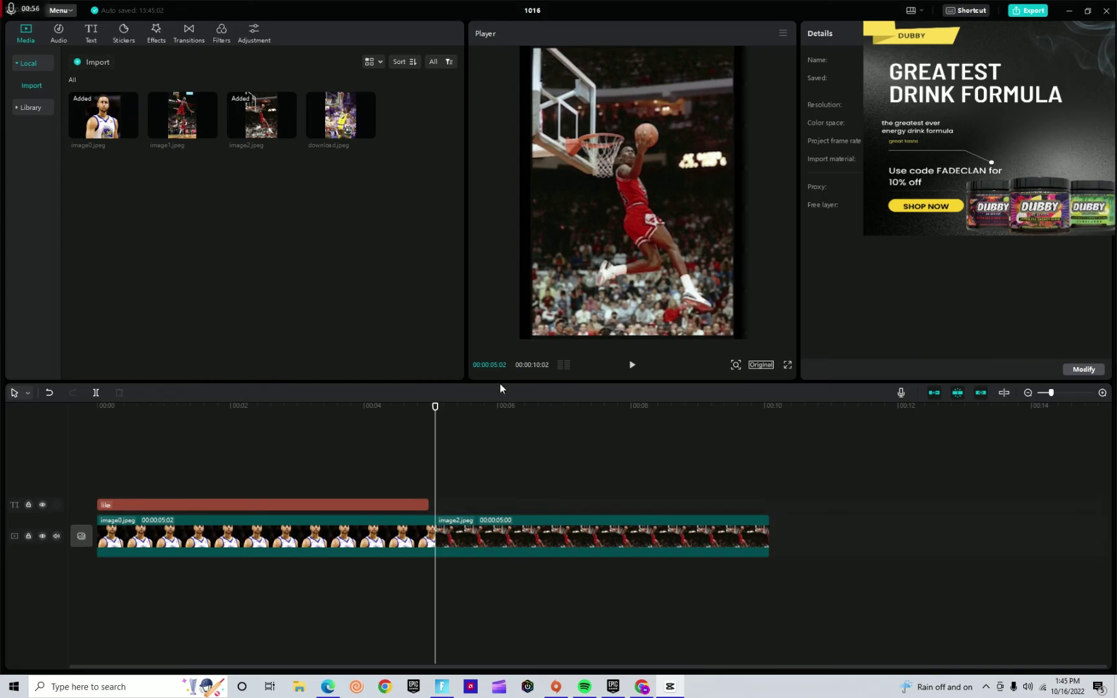
{"action": "left_click_drag", "start_coordinate": [436, 406], "coordinate": [560, 447]}
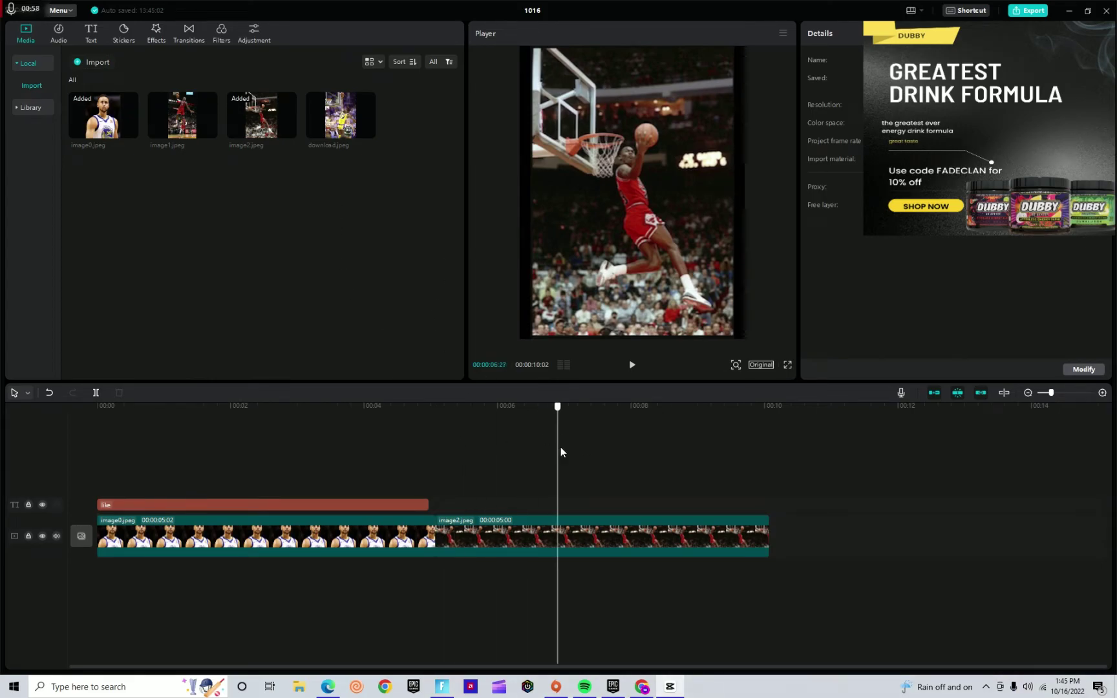
{"action": "left_click", "coordinate": [475, 526]}
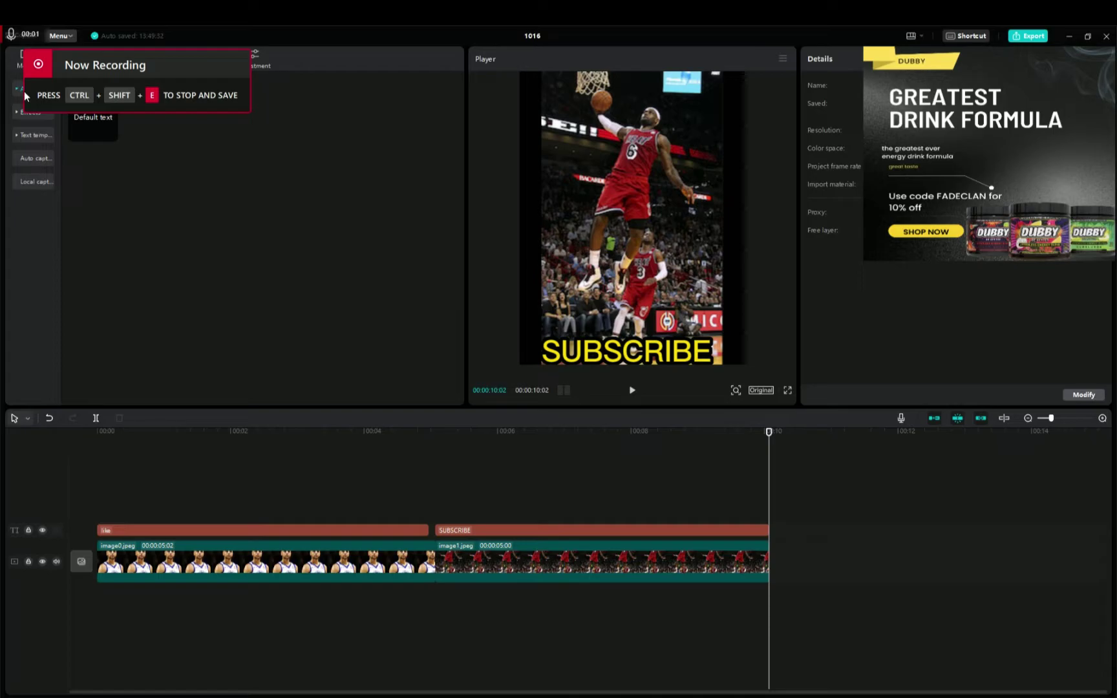
- Append download.jpeg as the third 5-second clip, discarding a stray image2.jpeg
{"action": "left_click", "coordinate": [27, 88]}
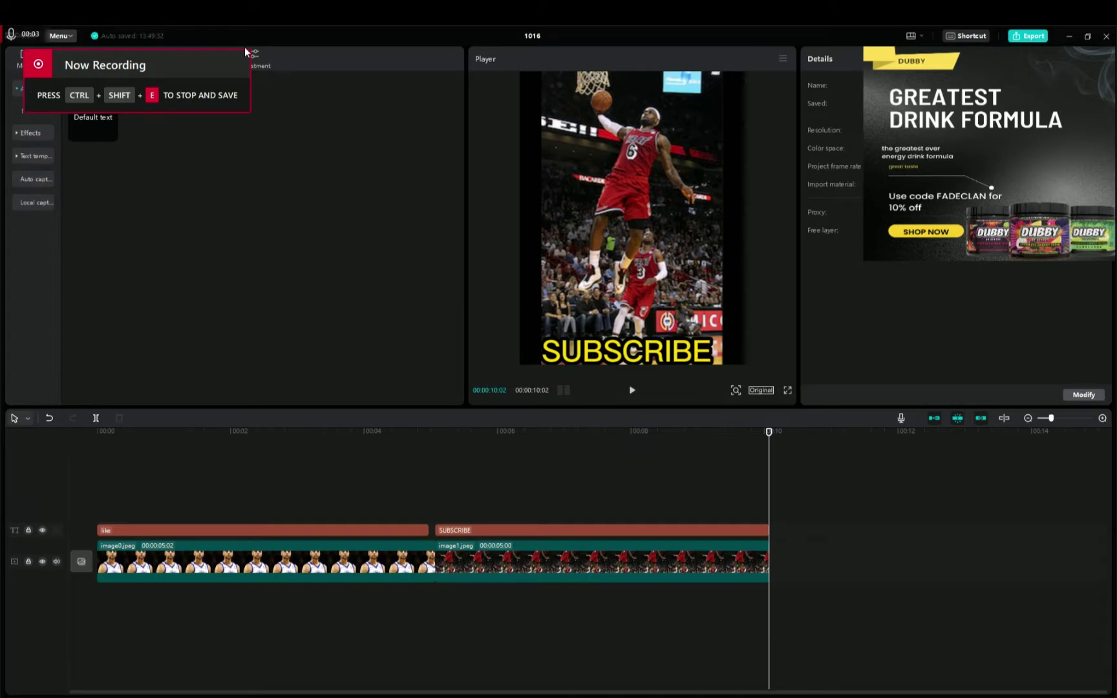
{"action": "left_click", "coordinate": [16, 66]}
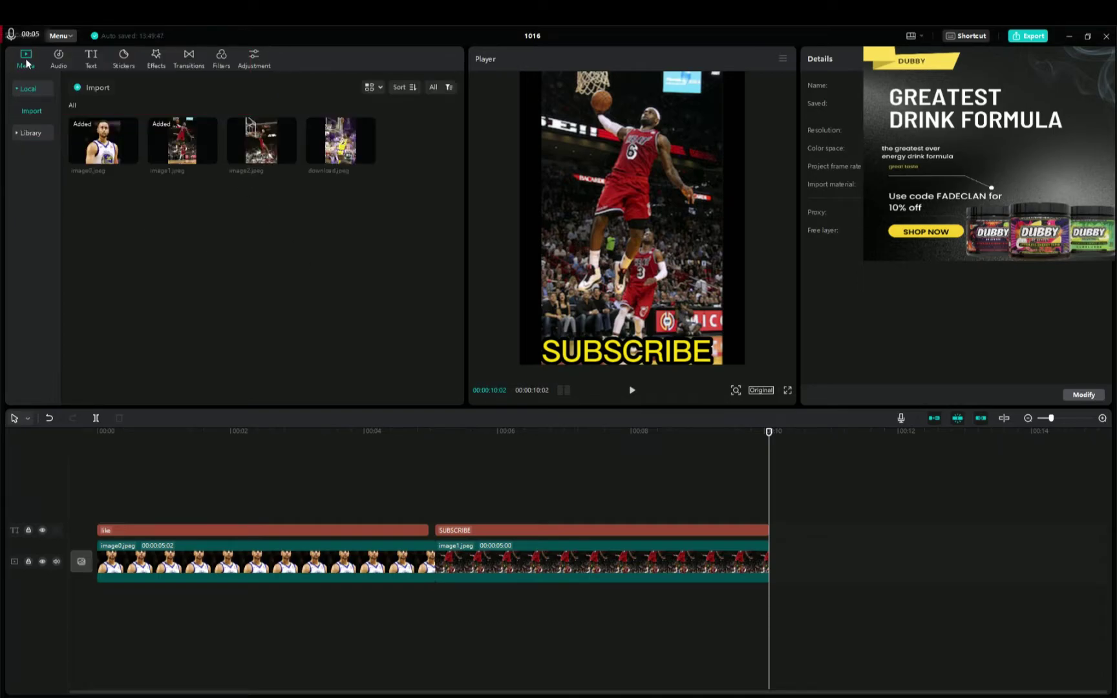
{"action": "left_click", "coordinate": [289, 156]}
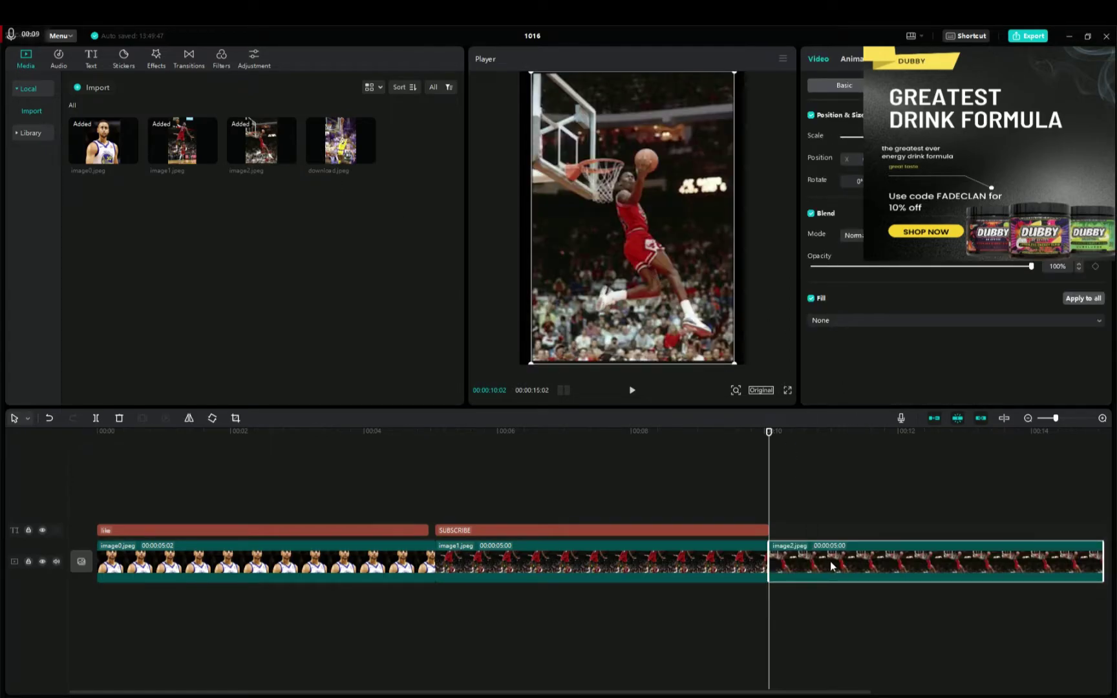
{"action": "key", "text": "Delete"}
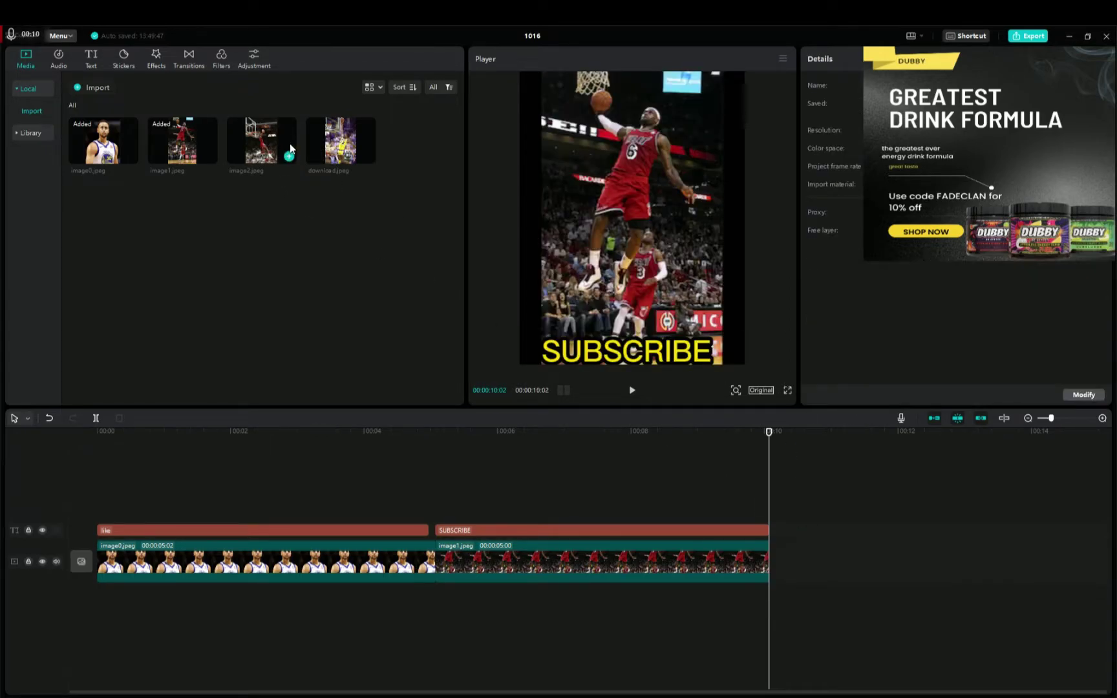
{"action": "left_click", "coordinate": [368, 157]}
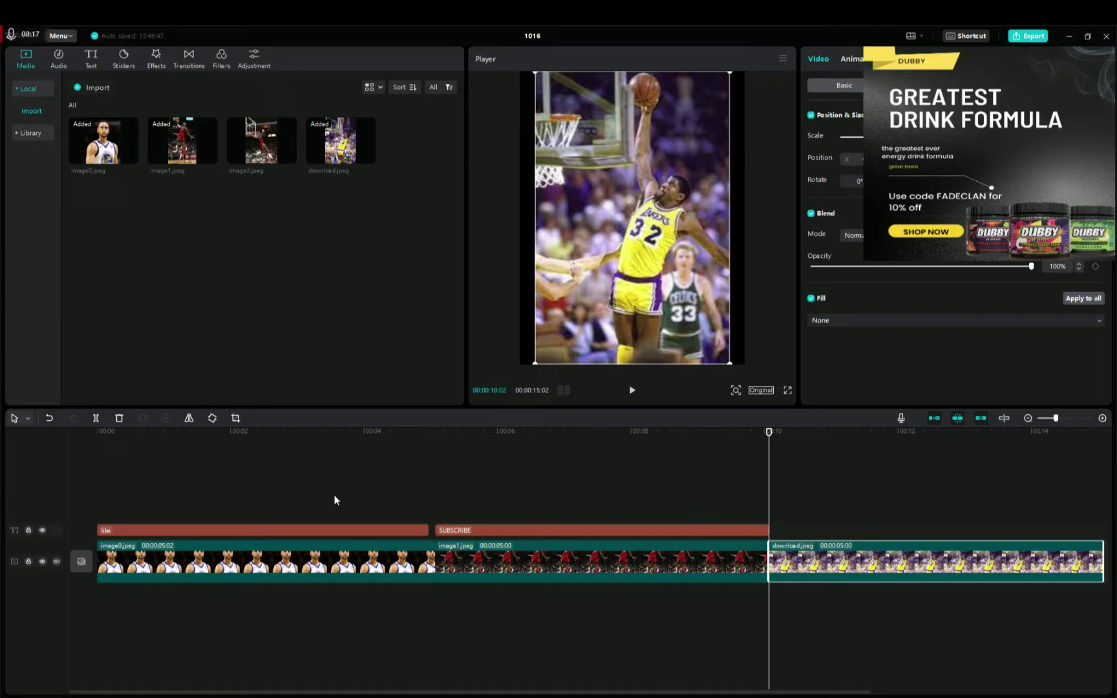
- Change the first image's caption text from 'like' to 'share'
{"action": "left_click", "coordinate": [260, 518]}
{"action": "left_click", "coordinate": [217, 530]}
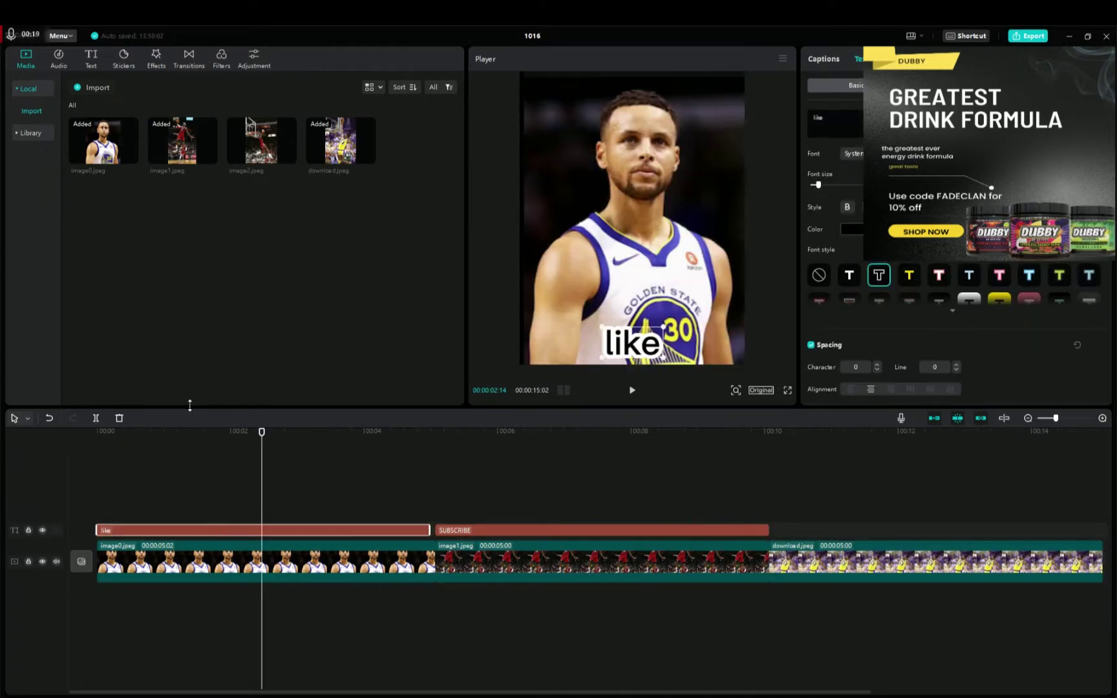
{"action": "double_click", "coordinate": [825, 123]}
{"action": "type", "text": "SWH"}
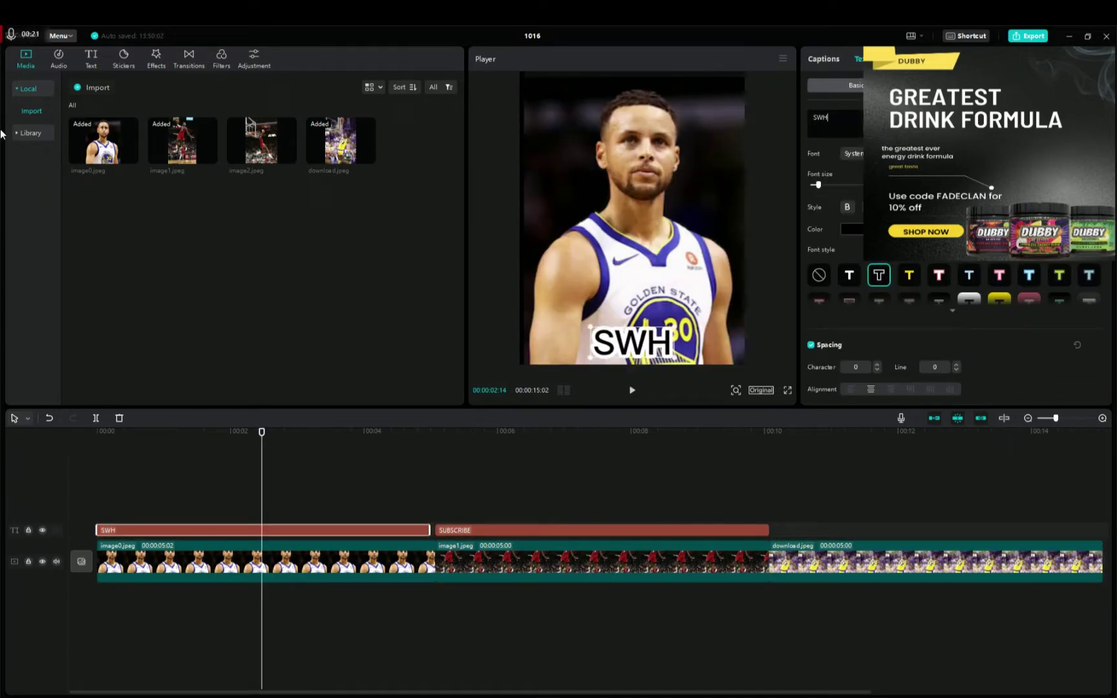
{"action": "type", "text": "AR"}
{"action": "key", "text": "BackSpace"}
{"action": "key", "text": "BackSpace"}
{"action": "key", "text": "BackSpace"}
{"action": "key", "text": "BackSpace"}
{"action": "key", "text": "BackSpace"}
{"action": "type", "text": "ah"}
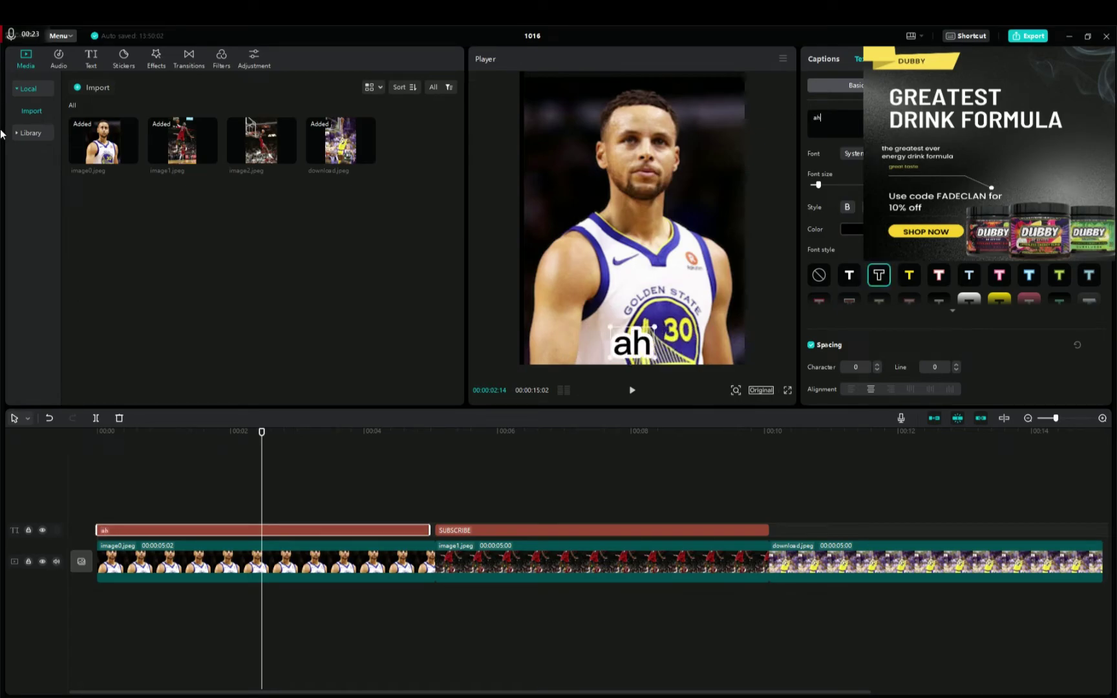
{"action": "type", "text": "s"}
{"action": "key", "text": "BackSpace"}
{"action": "key", "text": "BackSpace"}
{"action": "key", "text": "BackSpace"}
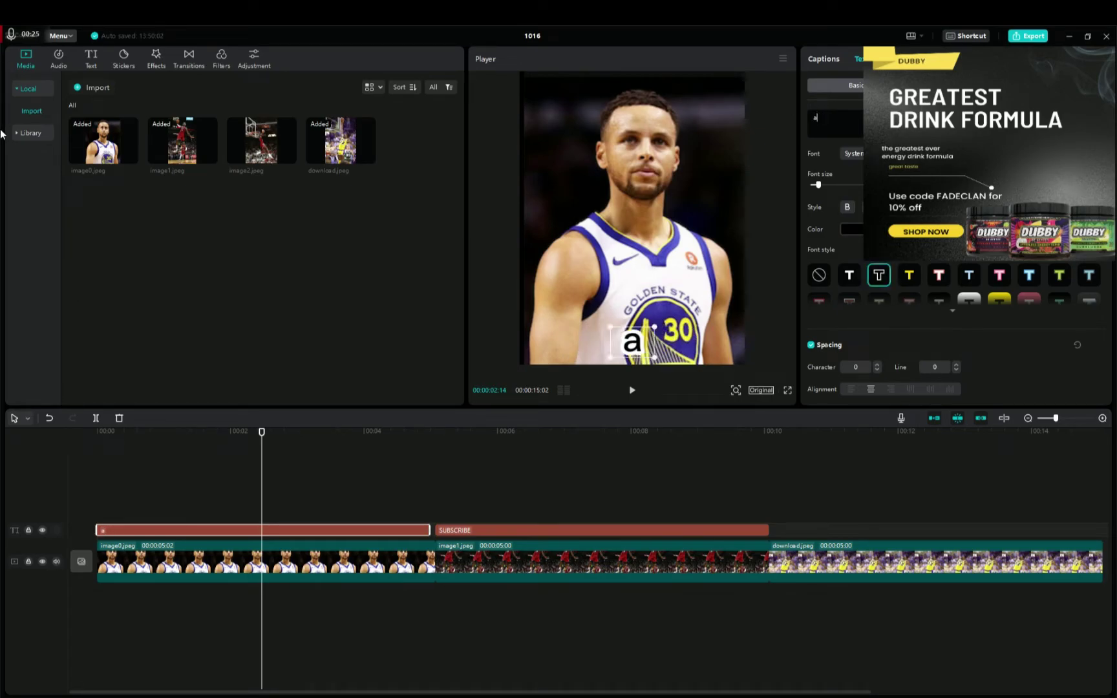
{"action": "type", "text": "share"}
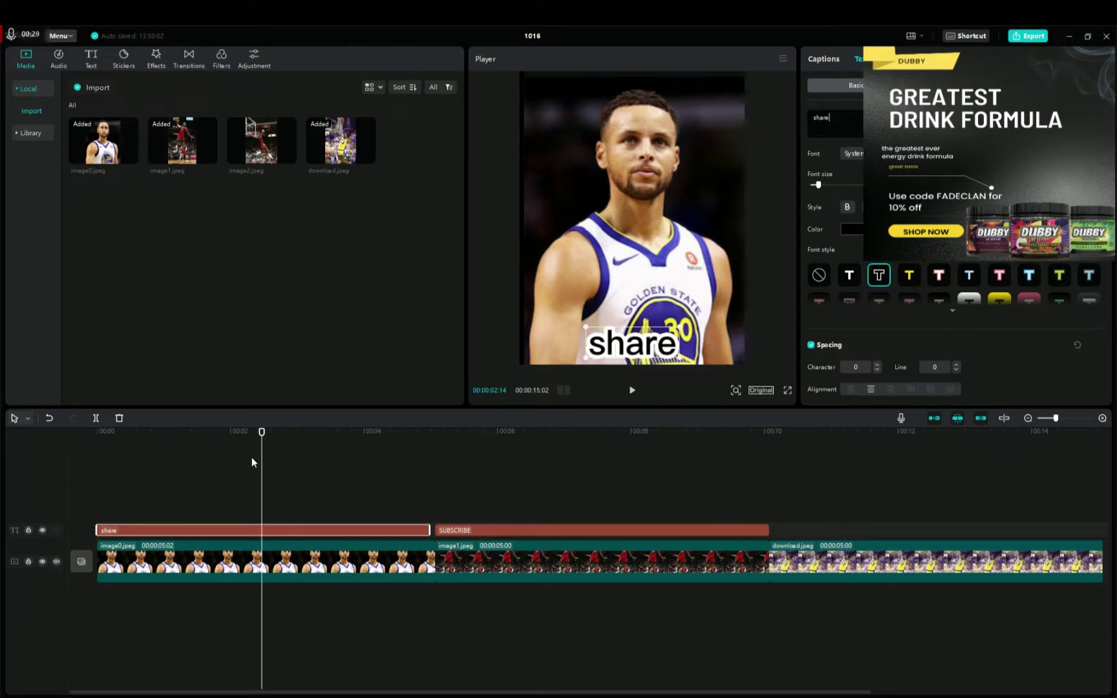
{"action": "left_click_drag", "start_coordinate": [262, 433], "coordinate": [750, 507]}
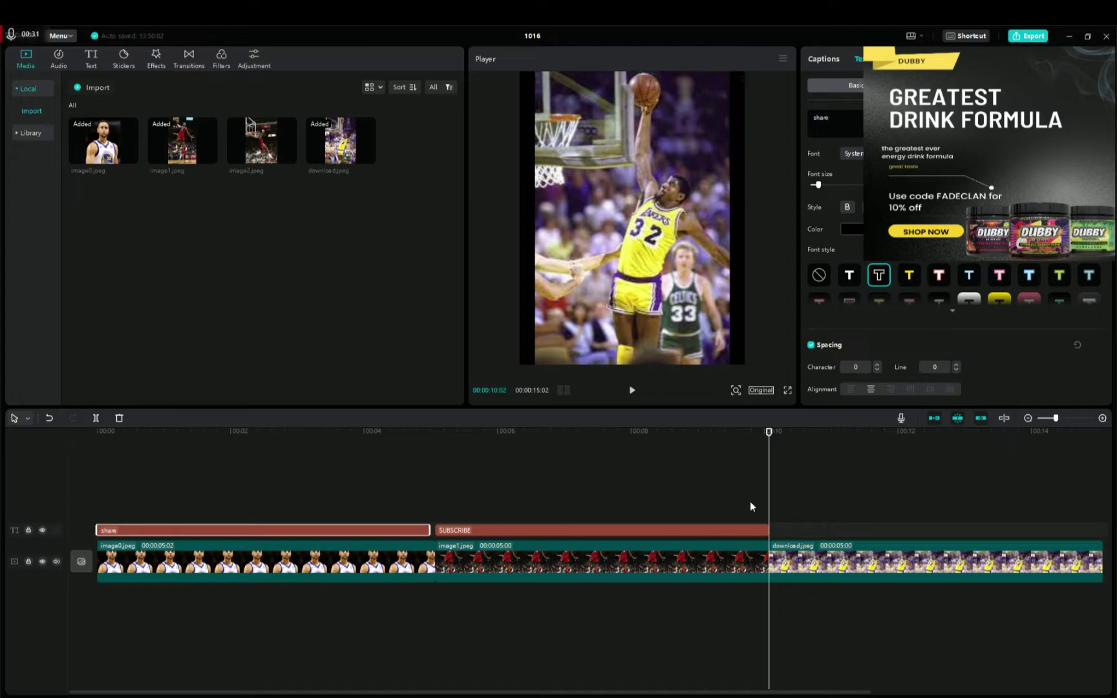
- Add a new default caption over the third image reading 'like'
{"action": "left_click", "coordinate": [91, 60]}
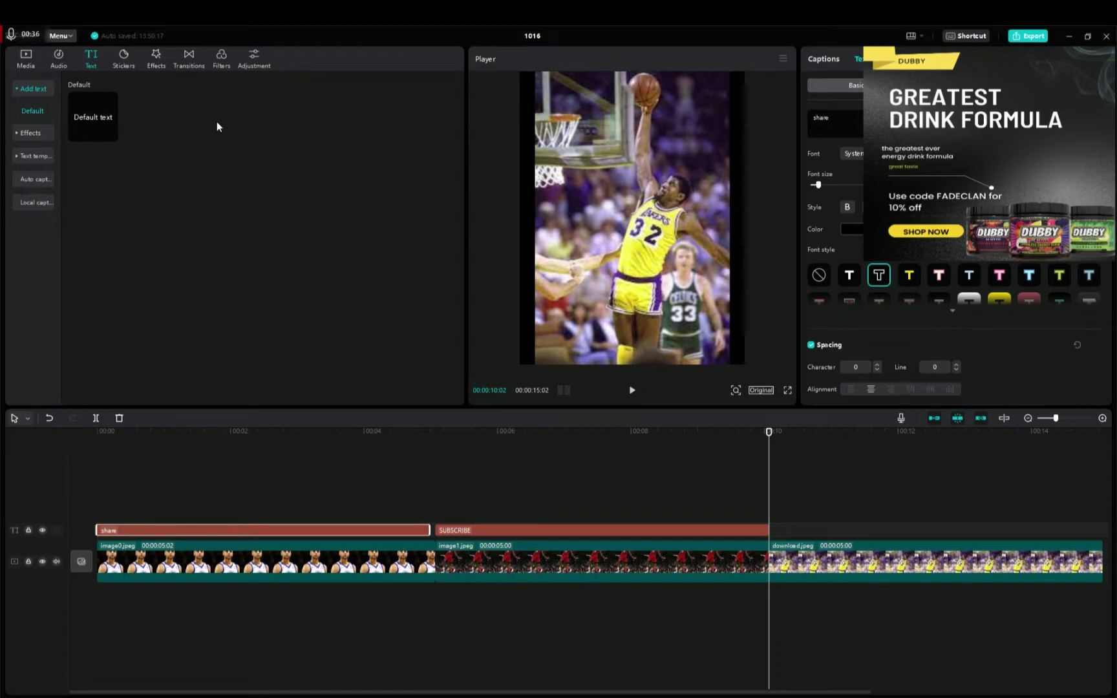
{"action": "left_click", "coordinate": [118, 135]}
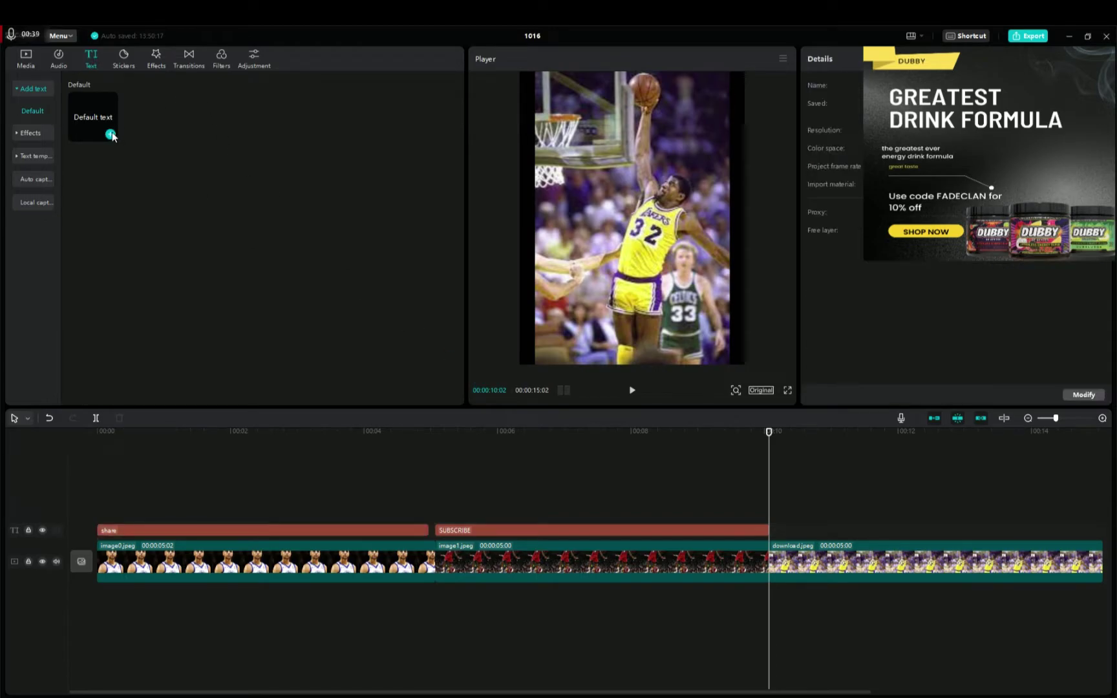
{"action": "left_click", "coordinate": [111, 135]}
{"action": "key", "text": "BackSpace"}
{"action": "key", "text": "BackSpace"}
{"action": "key", "text": "BackSpace"}
{"action": "key", "text": "BackSpace"}
{"action": "key", "text": "BackSpace"}
{"action": "key", "text": "BackSpace"}
{"action": "key", "text": "BackSpace"}
{"action": "key", "text": "BackSpace"}
{"action": "key", "text": "BackSpace"}
{"action": "key", "text": "BackSpace"}
{"action": "key", "text": "BackSpace"}
{"action": "key", "text": "BackSpace"}
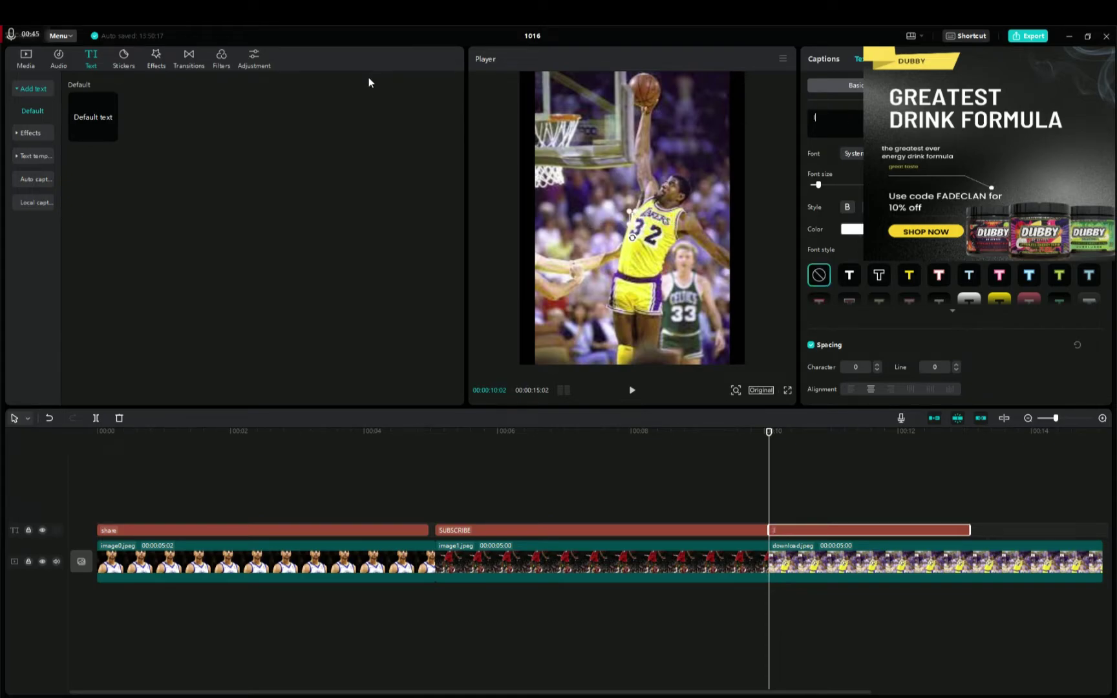
{"action": "type", "text": "like"}
- Give the 'like' caption the outlined style, enlarge it, and move it near the bottom
{"action": "left_click", "coordinate": [878, 276]}
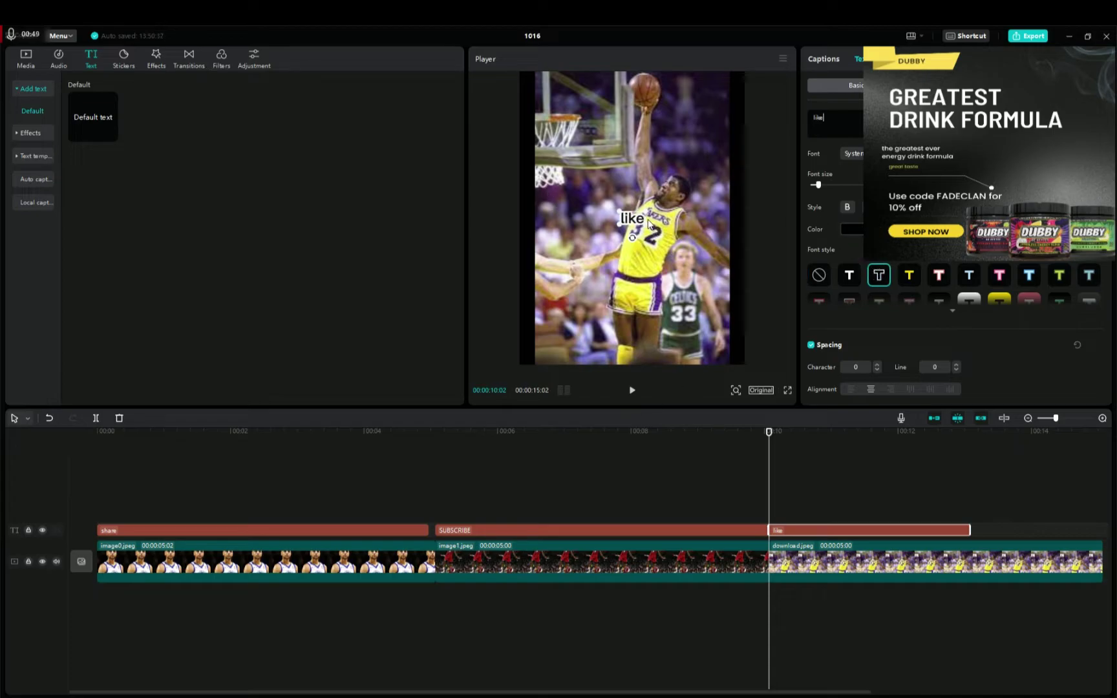
{"action": "left_click_drag", "start_coordinate": [645, 226], "coordinate": [647, 335]}
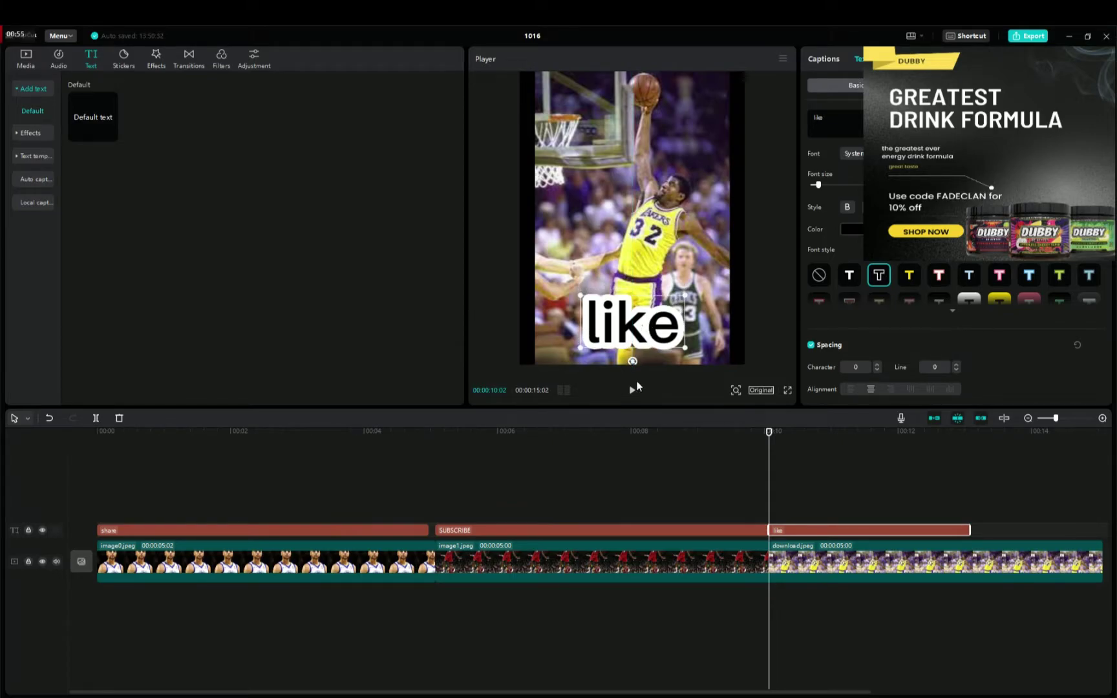
{"action": "left_click_drag", "start_coordinate": [660, 308], "coordinate": [662, 322]}
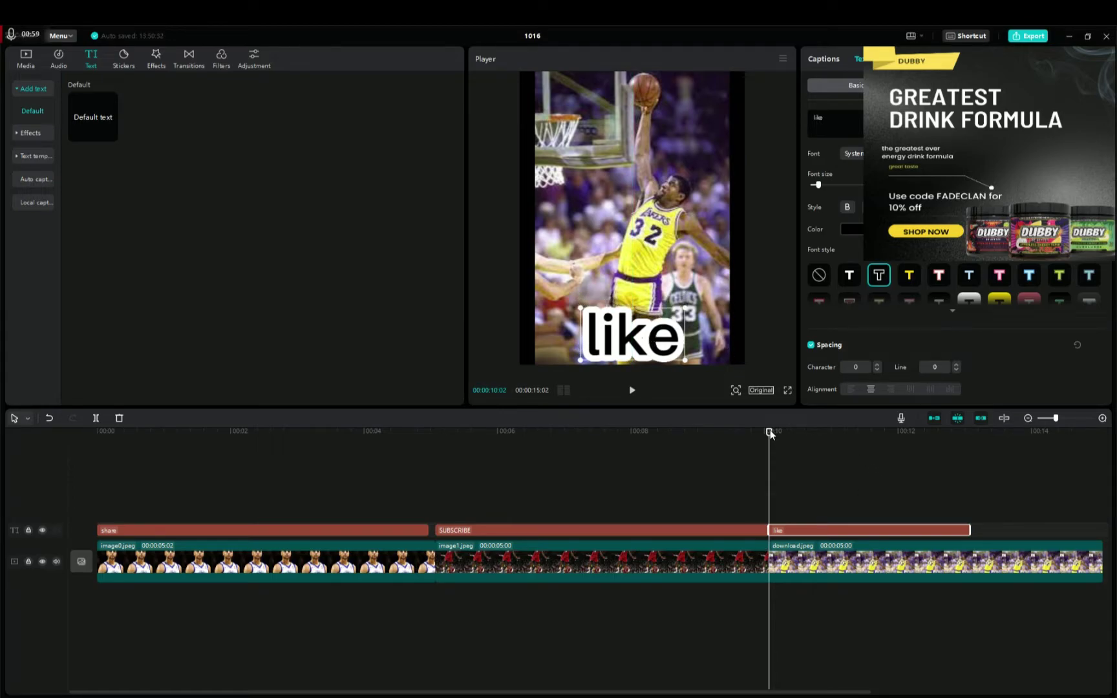
{"action": "left_click_drag", "start_coordinate": [770, 430], "coordinate": [1068, 495]}
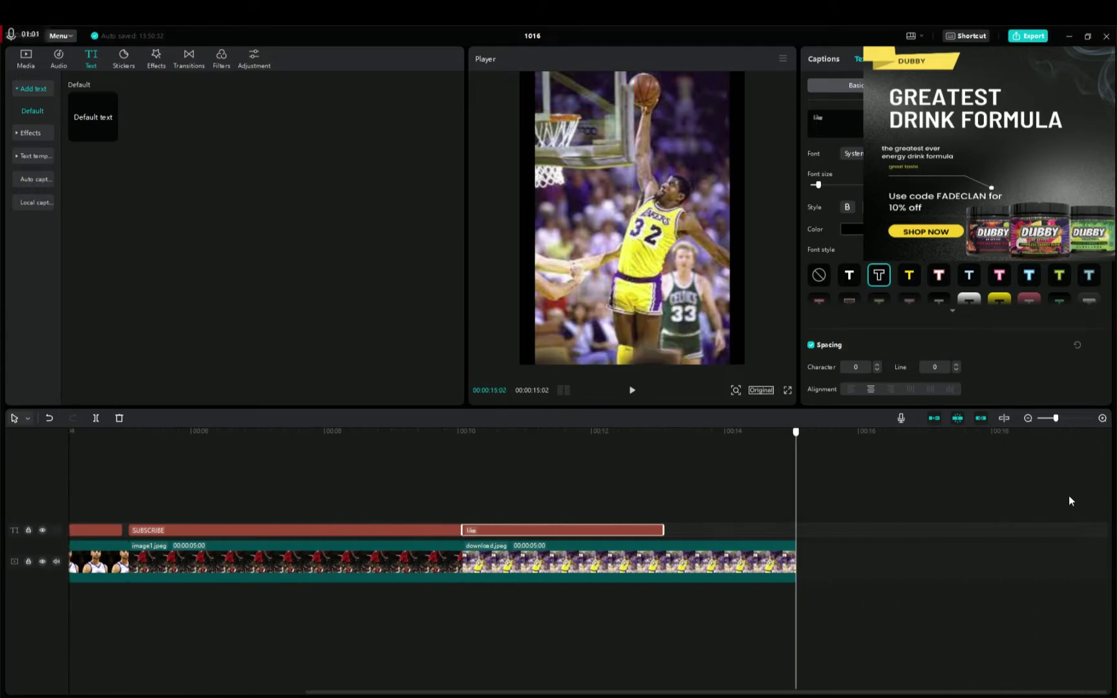
- Append image2.jpeg as the fourth clip and stretch the 'like' caption across the third image
{"action": "left_click", "coordinate": [25, 58]}
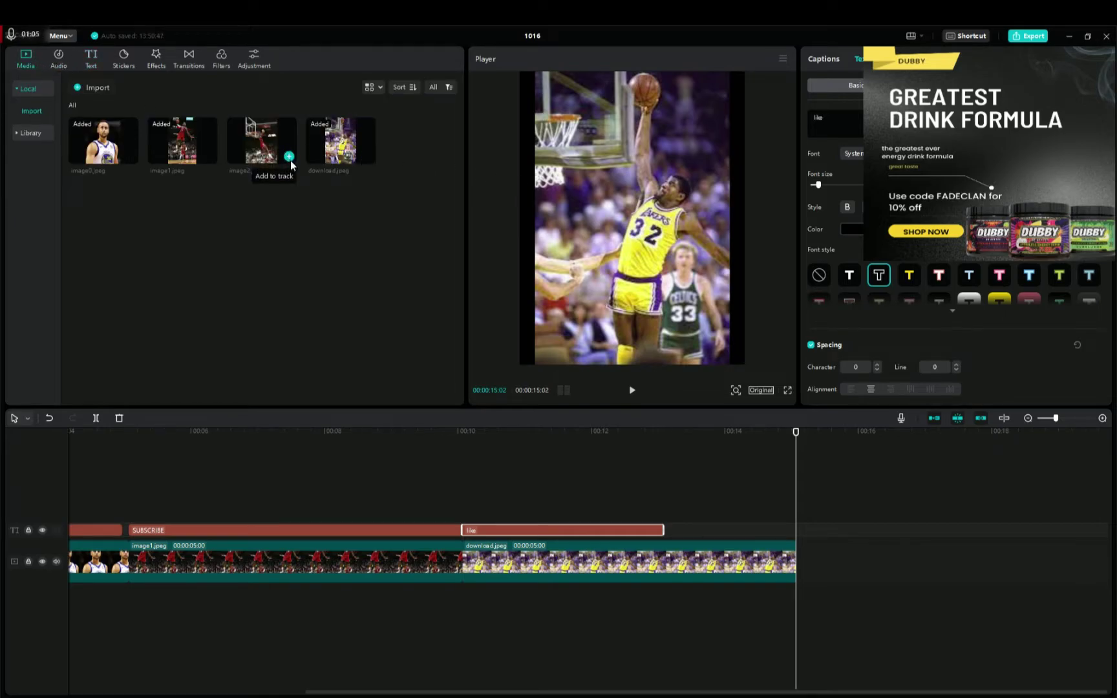
{"action": "left_click", "coordinate": [288, 155]}
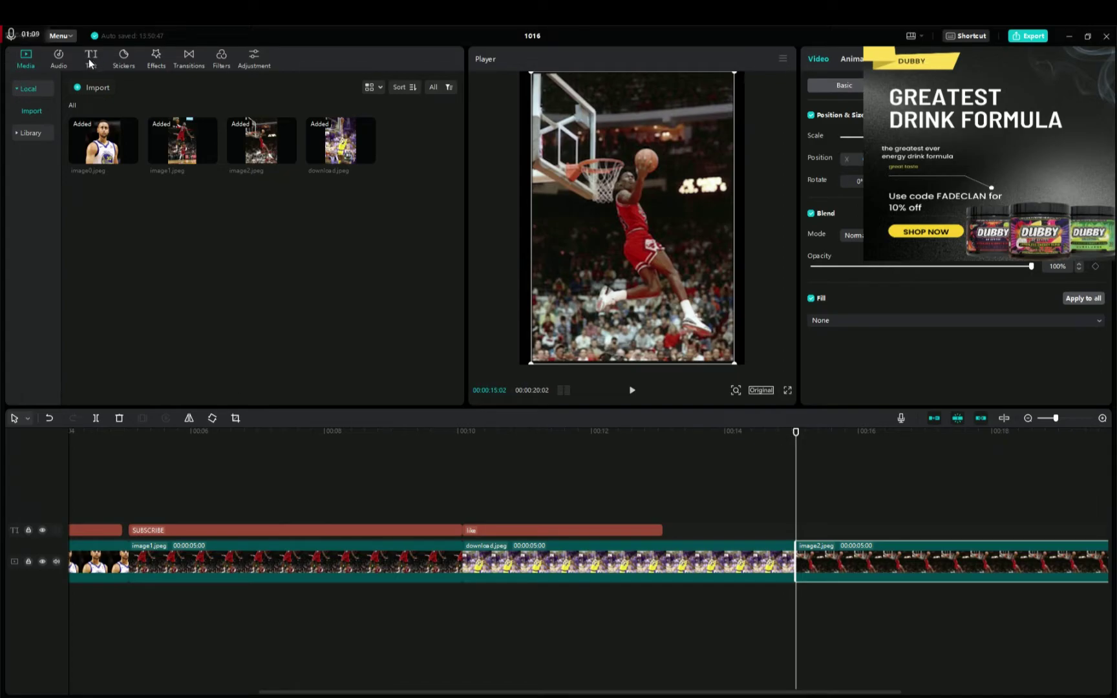
{"action": "left_click", "coordinate": [618, 530]}
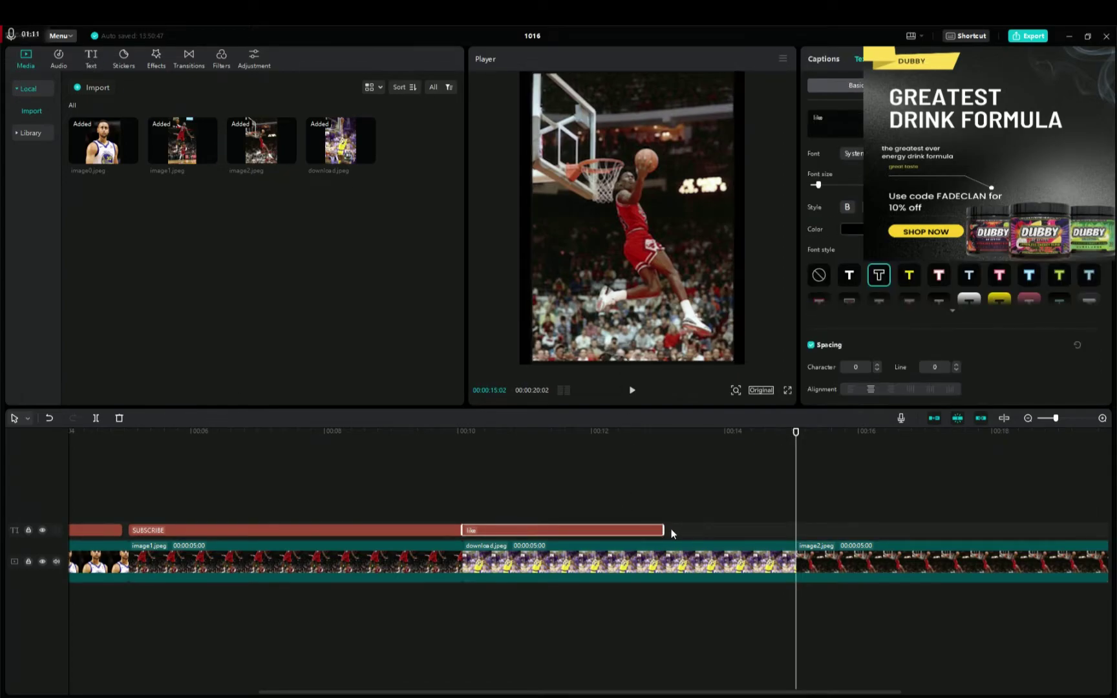
{"action": "left_click_drag", "start_coordinate": [662, 530], "coordinate": [683, 530]}
{"action": "left_click_drag", "start_coordinate": [791, 553], "coordinate": [796, 550]}
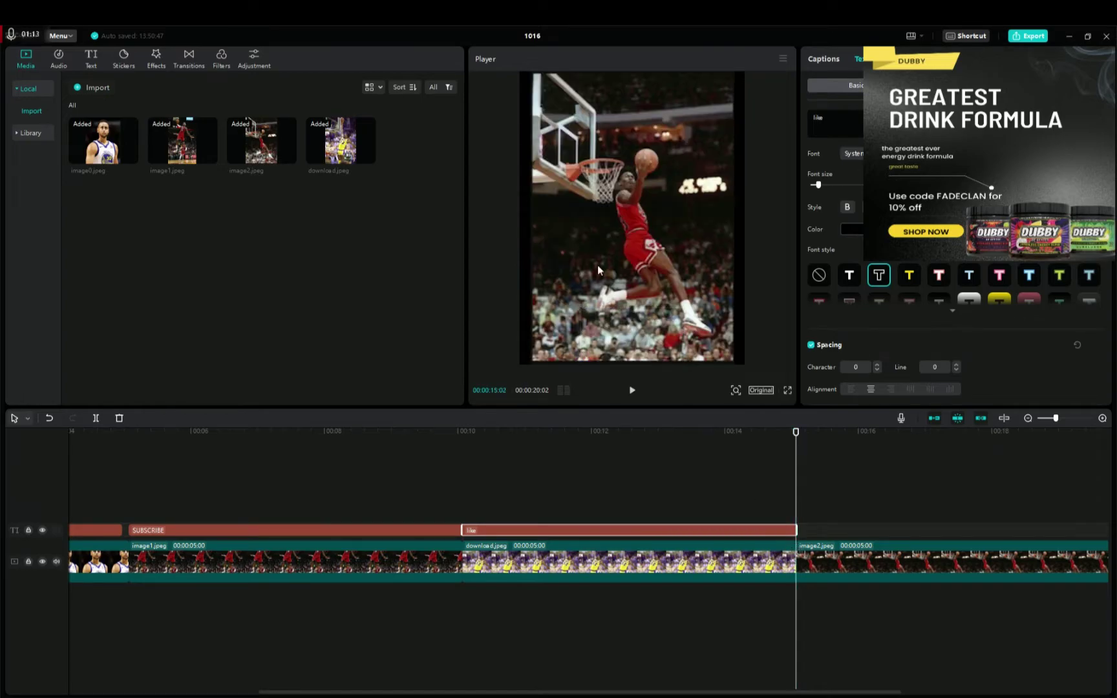
{"action": "left_click", "coordinate": [91, 65]}
{"action": "left_click", "coordinate": [89, 121]}
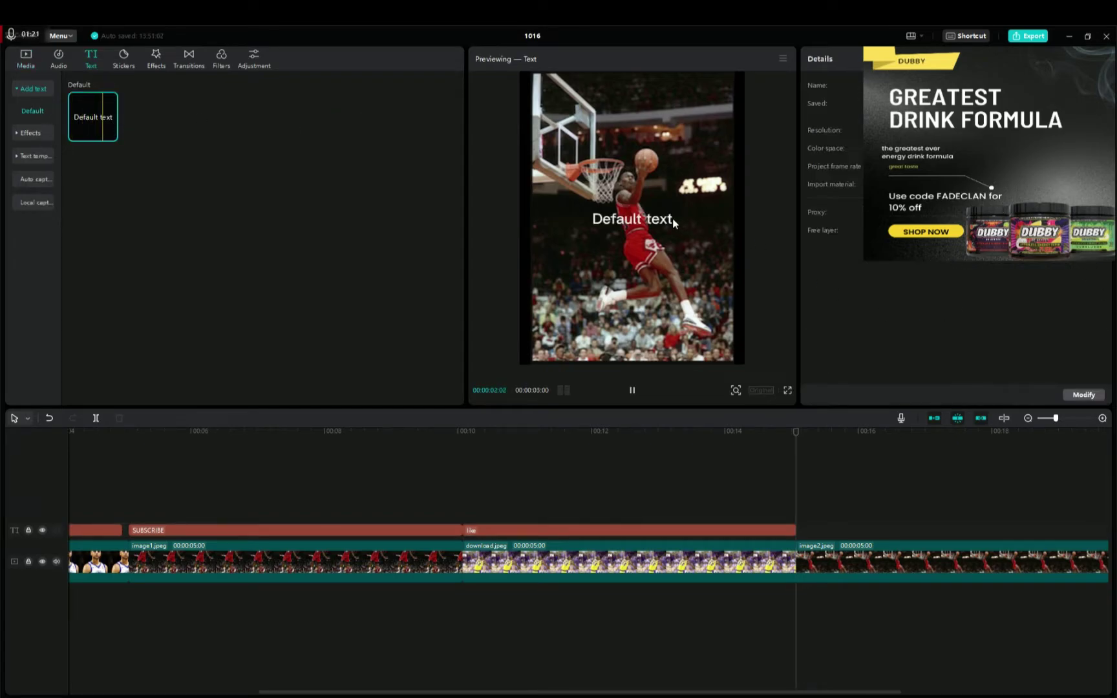
- Add a yellow 'DO ALL' caption placed lower on the fourth dunk image
{"action": "left_click", "coordinate": [387, 219]}
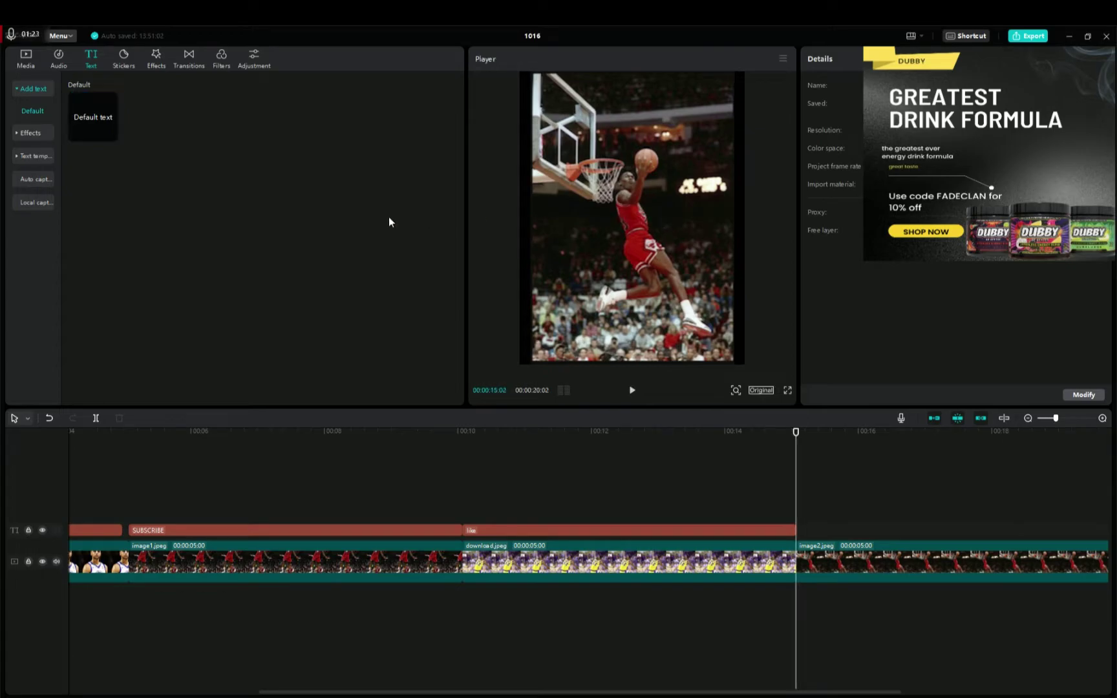
{"action": "mouse_move", "coordinate": [90, 109]}
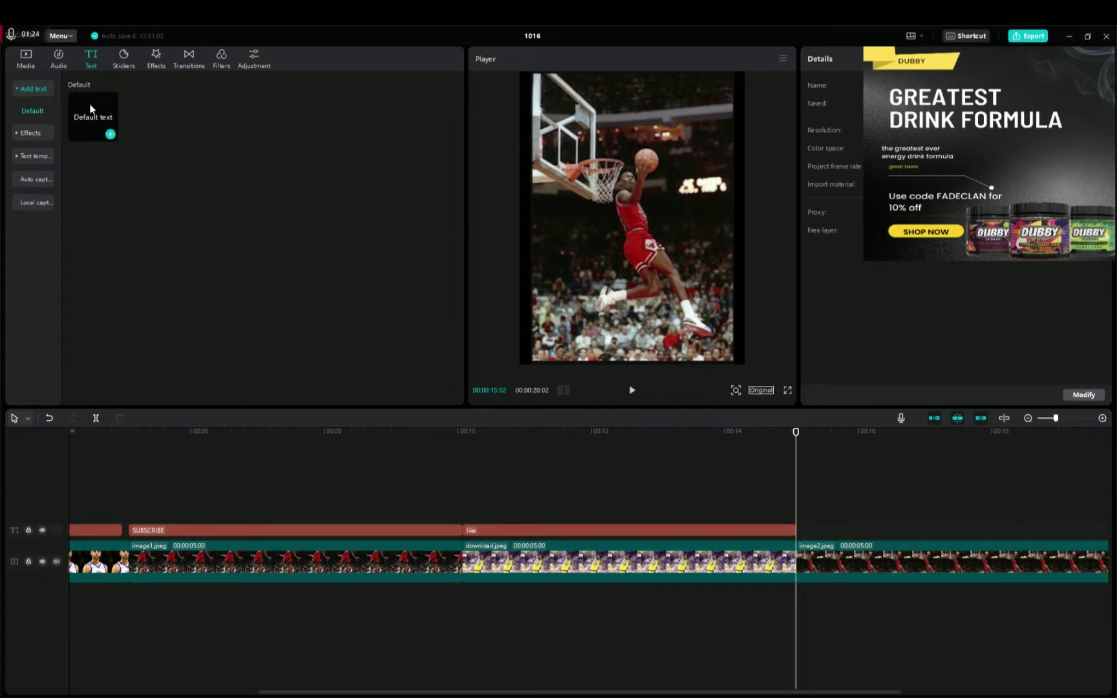
{"action": "left_click", "coordinate": [111, 134]}
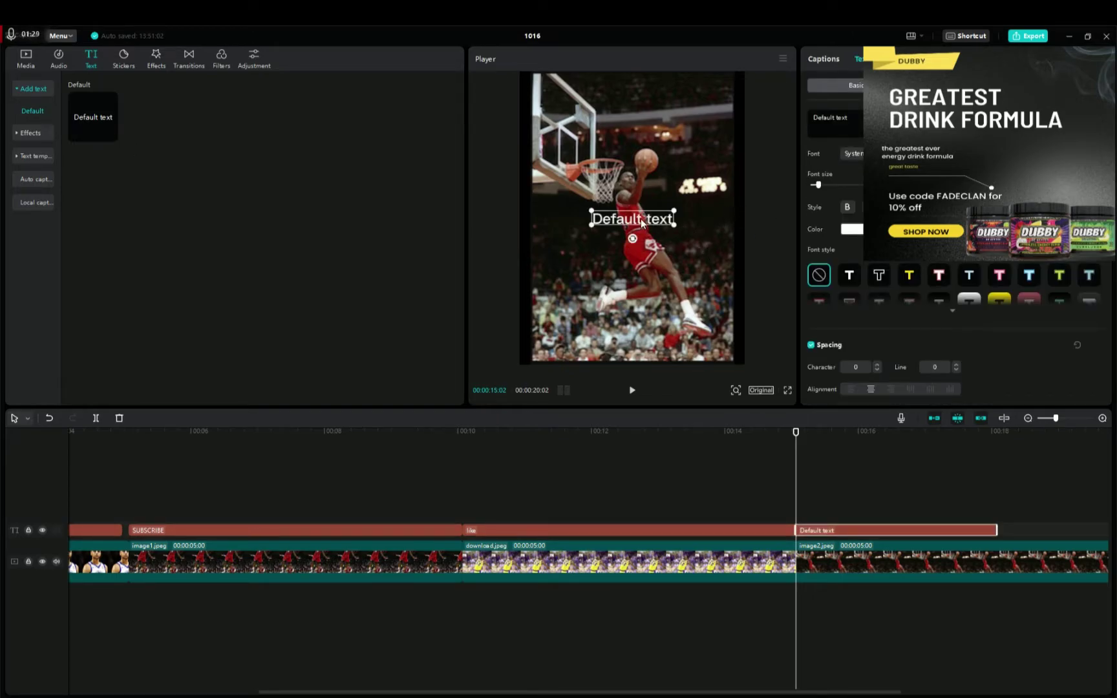
{"action": "left_click_drag", "start_coordinate": [643, 223], "coordinate": [688, 262]}
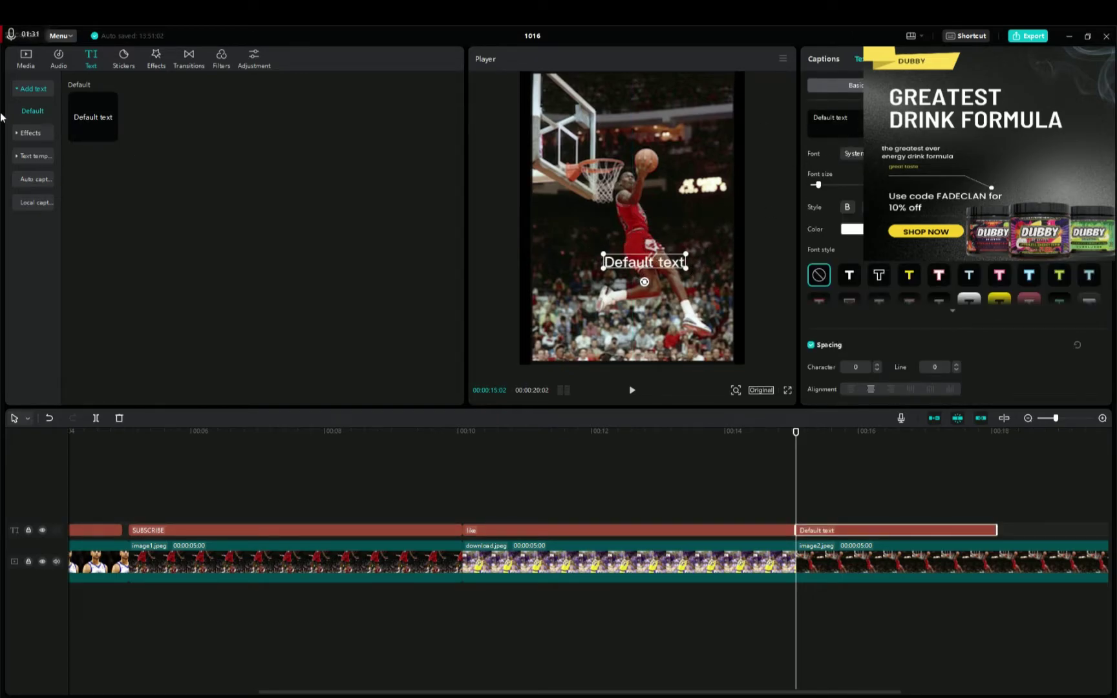
{"action": "key", "text": "BackSpace"}
{"action": "key", "text": "BackSpace"}
{"action": "key", "text": "BackSpace"}
{"action": "key", "text": "BackSpace"}
{"action": "key", "text": "BackSpace"}
{"action": "key", "text": "BackSpace"}
{"action": "key", "text": "BackSpace"}
{"action": "key", "text": "BackSpace"}
{"action": "key", "text": "BackSpace"}
{"action": "key", "text": "BackSpace"}
{"action": "key", "text": "BackSpace"}
{"action": "key", "text": "BackSpace"}
{"action": "type", "text": "DO AL"}
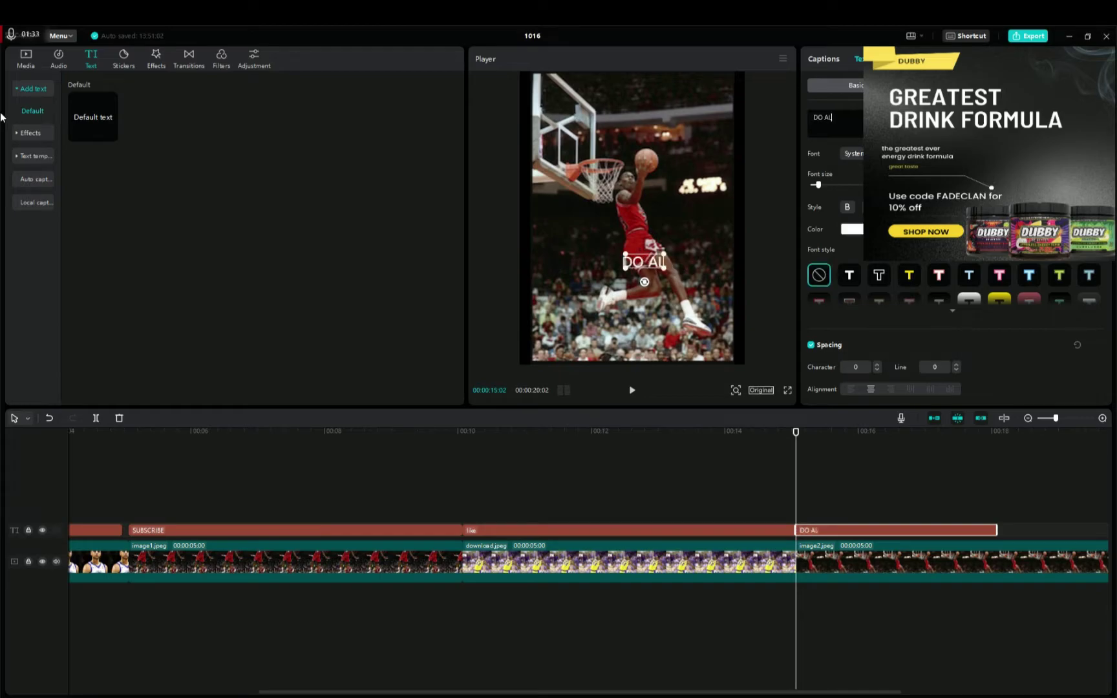
{"action": "type", "text": "L"}
{"action": "left_click", "coordinate": [912, 275]}
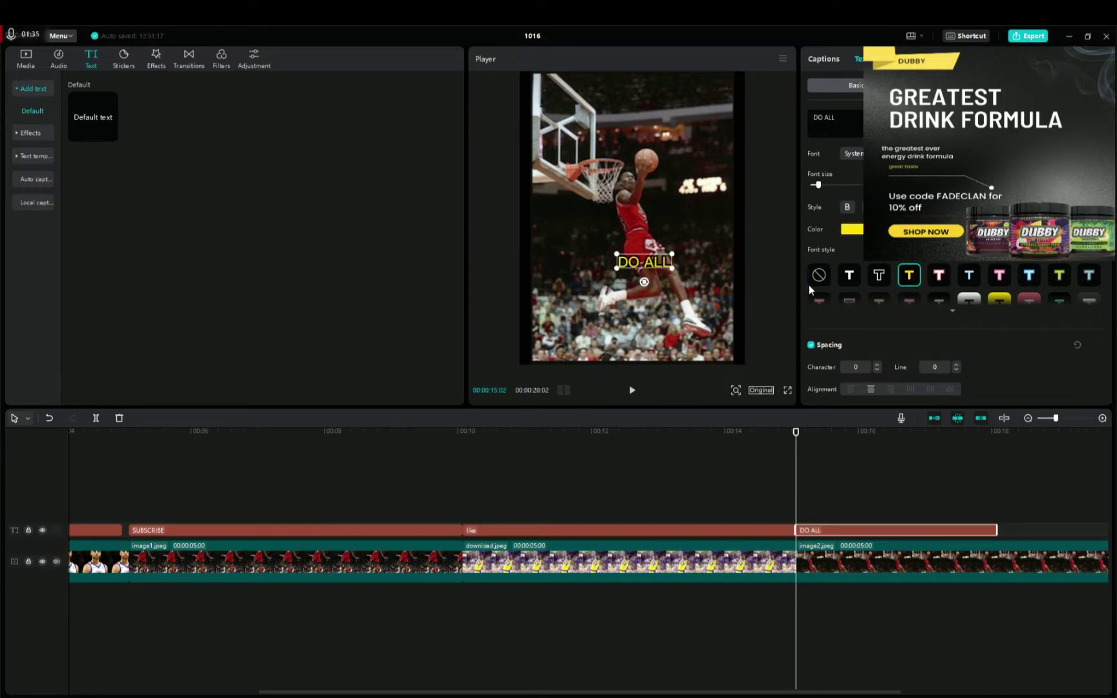
- Enlarge 'DO ALL', raise its font size, and shift it right along the bottom edge
{"action": "left_click_drag", "start_coordinate": [672, 268], "coordinate": [650, 362]}
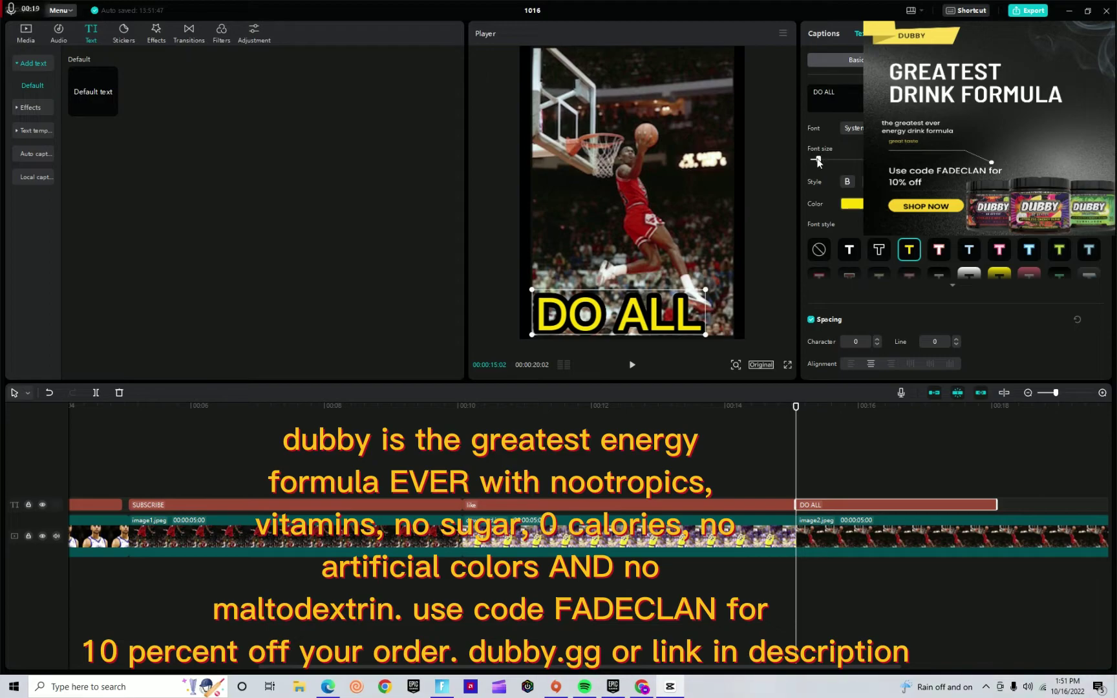
{"action": "mouse_move", "coordinate": [820, 159]}
{"action": "left_mouse_down"}
{"action": "mouse_move", "coordinate": [831, 159]}
{"action": "mouse_move", "coordinate": [819, 166]}
{"action": "left_mouse_up"}
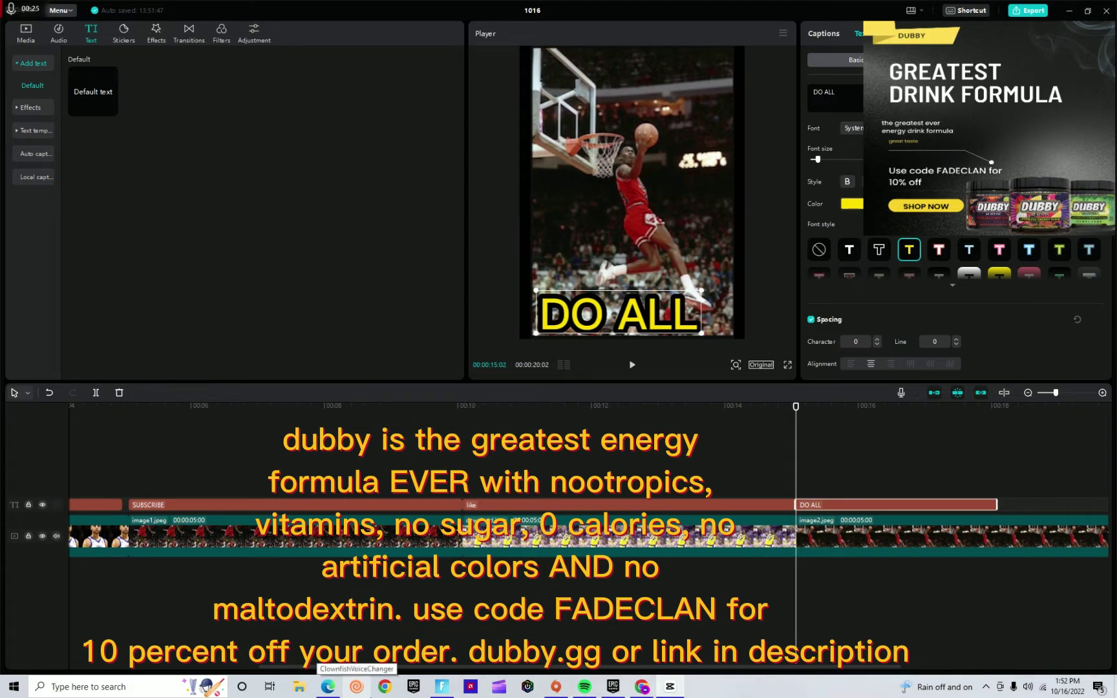
{"action": "left_click_drag", "start_coordinate": [628, 330], "coordinate": [637, 330]}
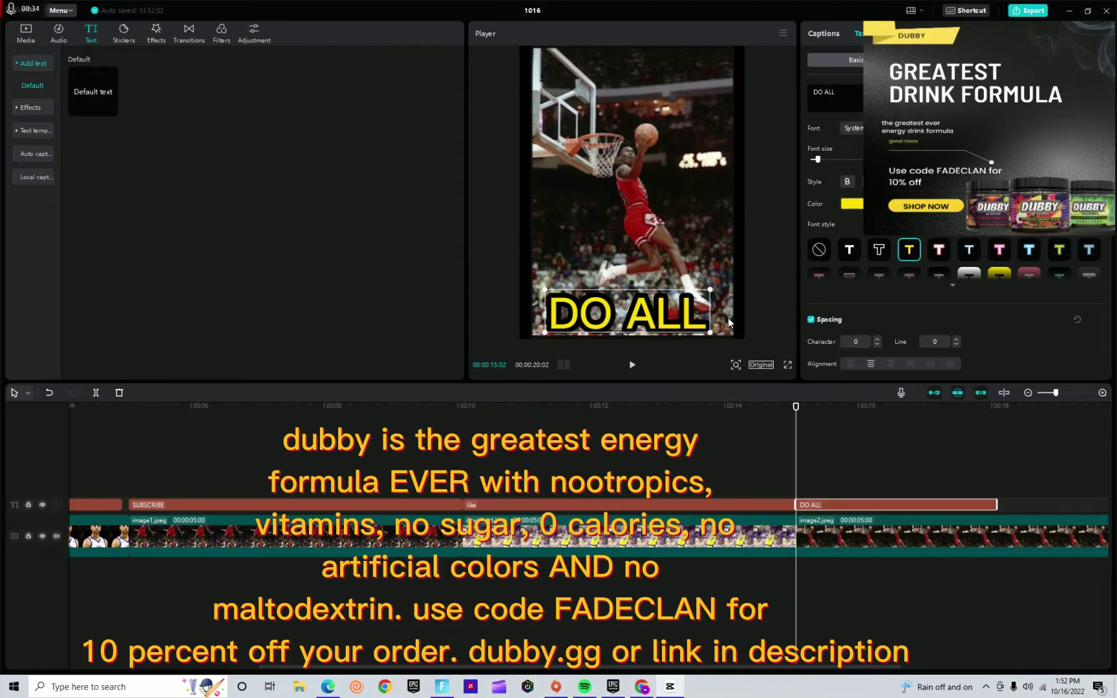
{"action": "left_click_drag", "start_coordinate": [710, 332], "coordinate": [702, 316]}
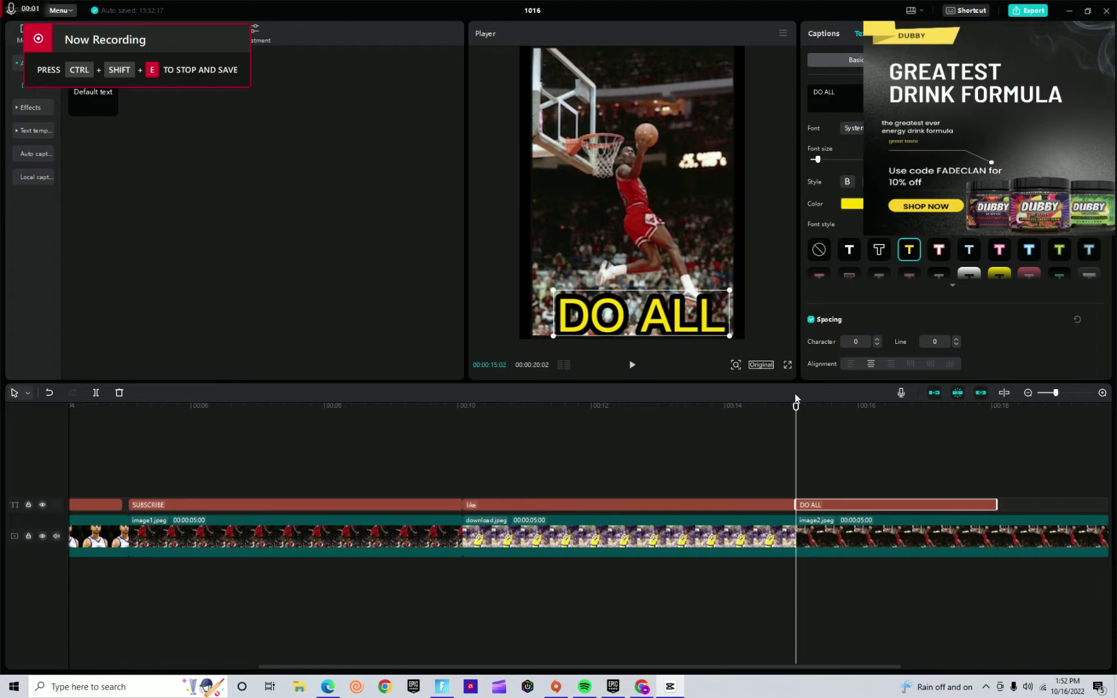
- Rewind to 0:00 and preview the Sunroof track from the Trending music
{"action": "left_click_drag", "start_coordinate": [803, 415], "coordinate": [0, 471]}
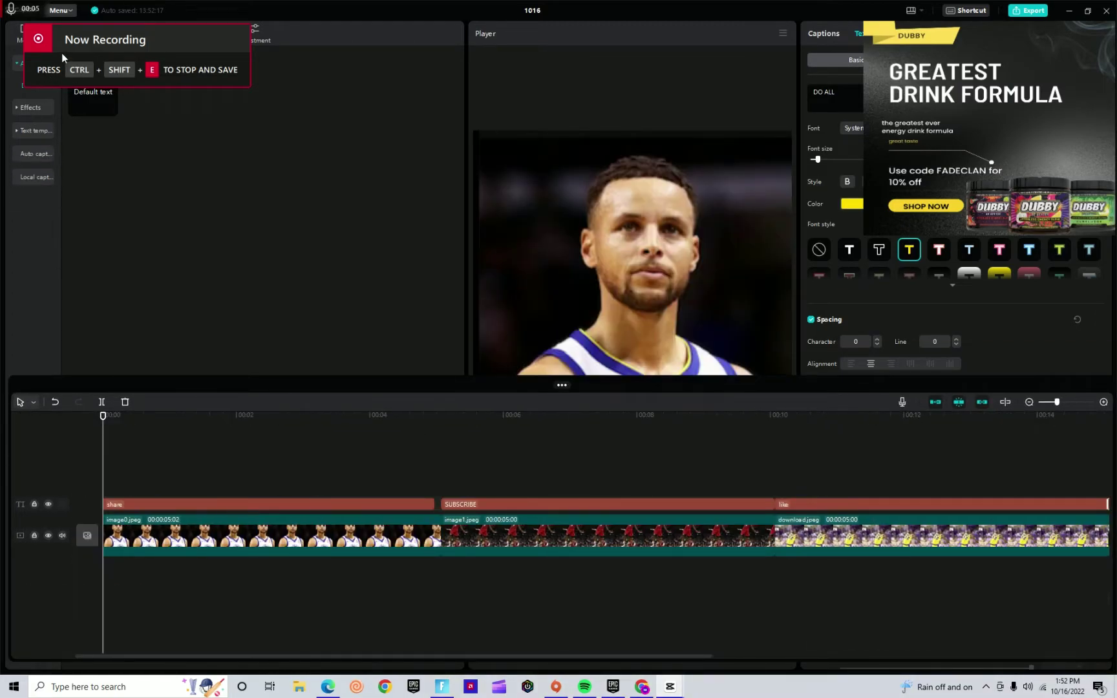
{"action": "left_click", "coordinate": [60, 32]}
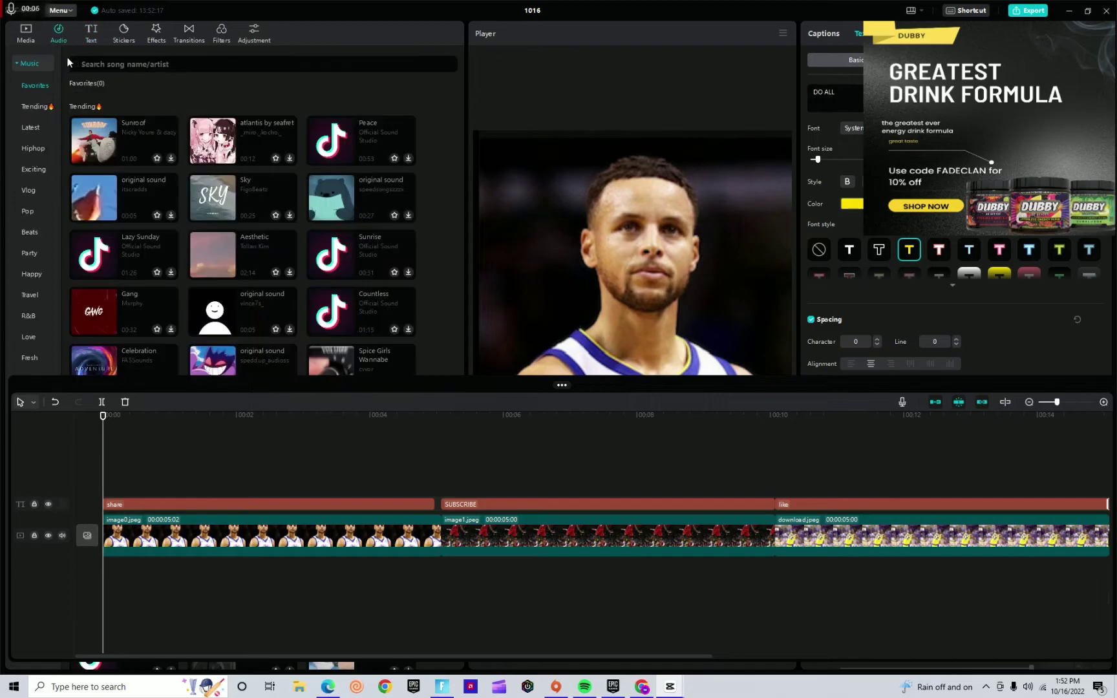
{"action": "left_click", "coordinate": [145, 152]}
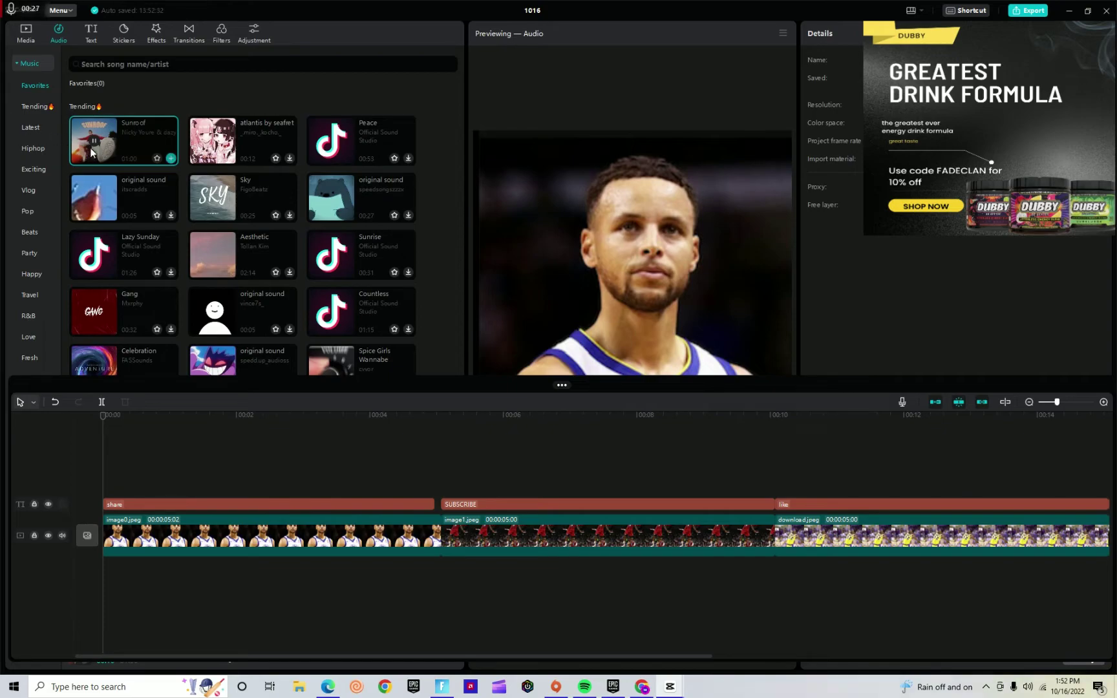
- Add the Sunroof music track and trim it to end with the video
{"action": "left_click", "coordinate": [171, 157]}
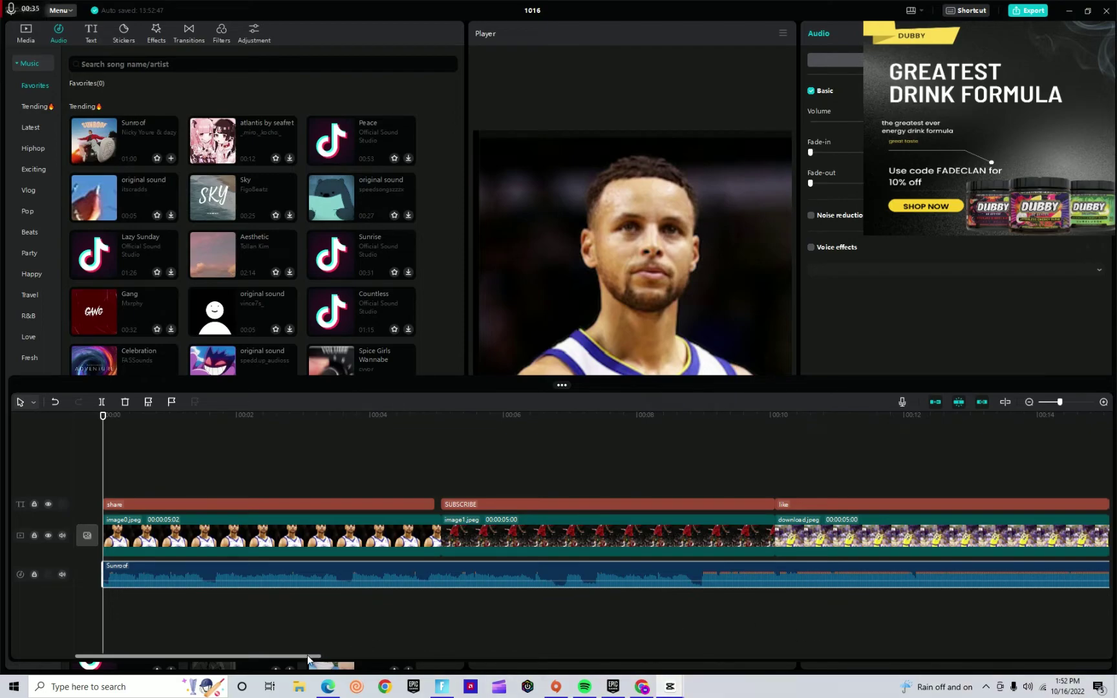
{"action": "left_click_drag", "start_coordinate": [312, 656], "coordinate": [1101, 656]}
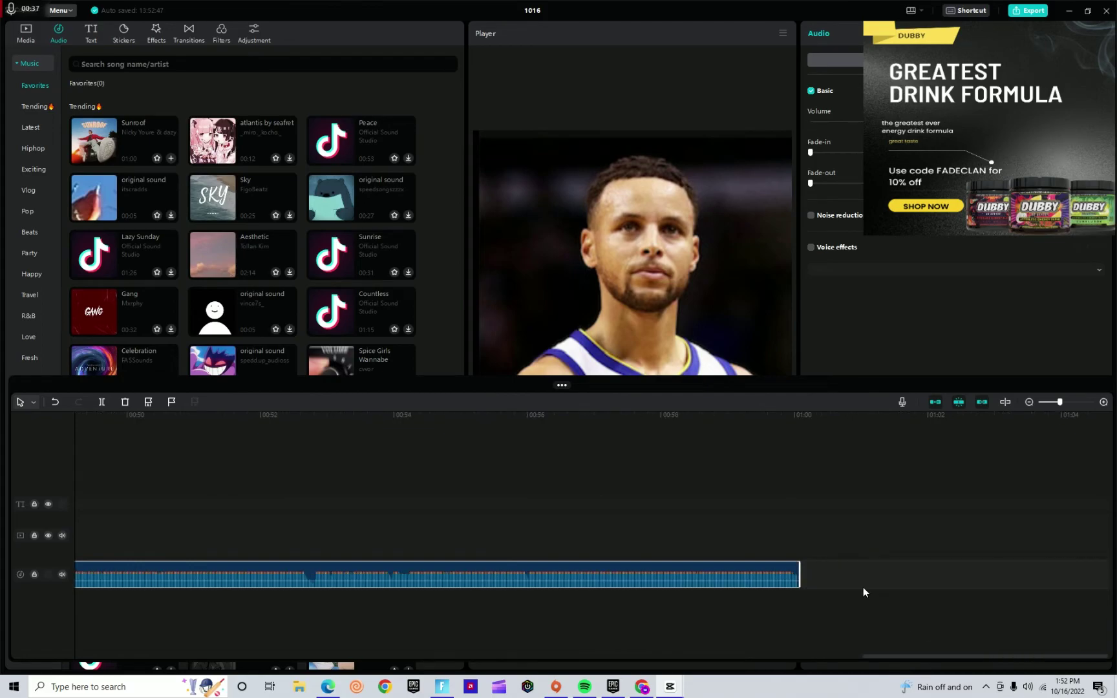
{"action": "left_click_drag", "start_coordinate": [800, 575], "coordinate": [616, 623]}
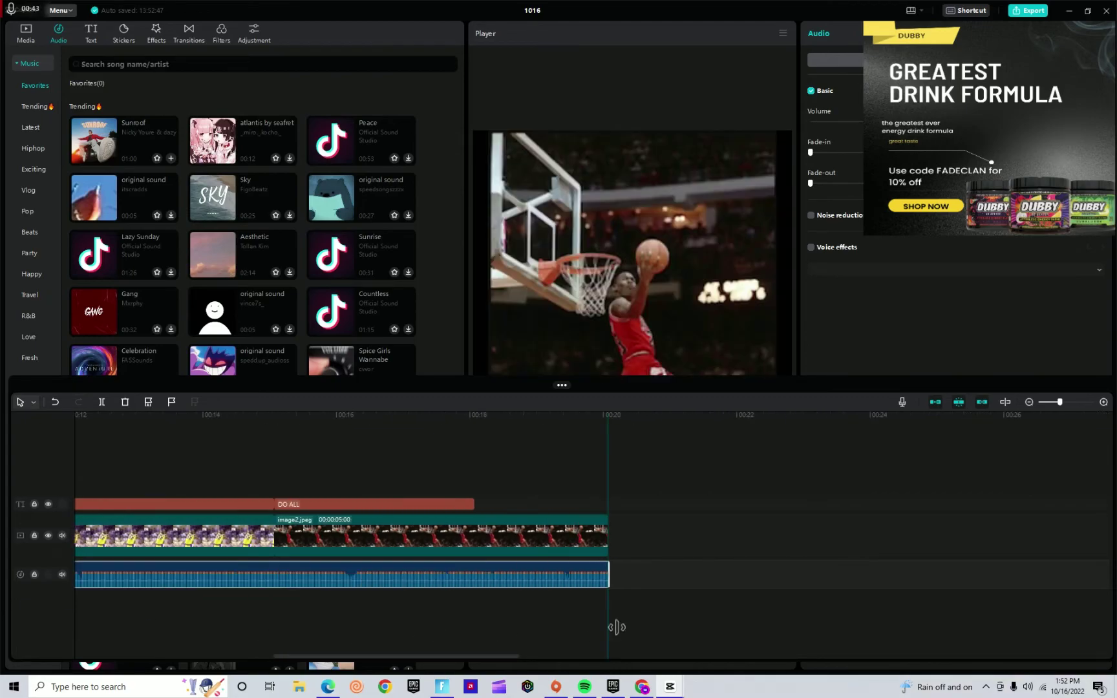
- Extend the 'DO ALL' caption clip to span the whole fourth image
{"action": "left_click", "coordinate": [511, 504]}
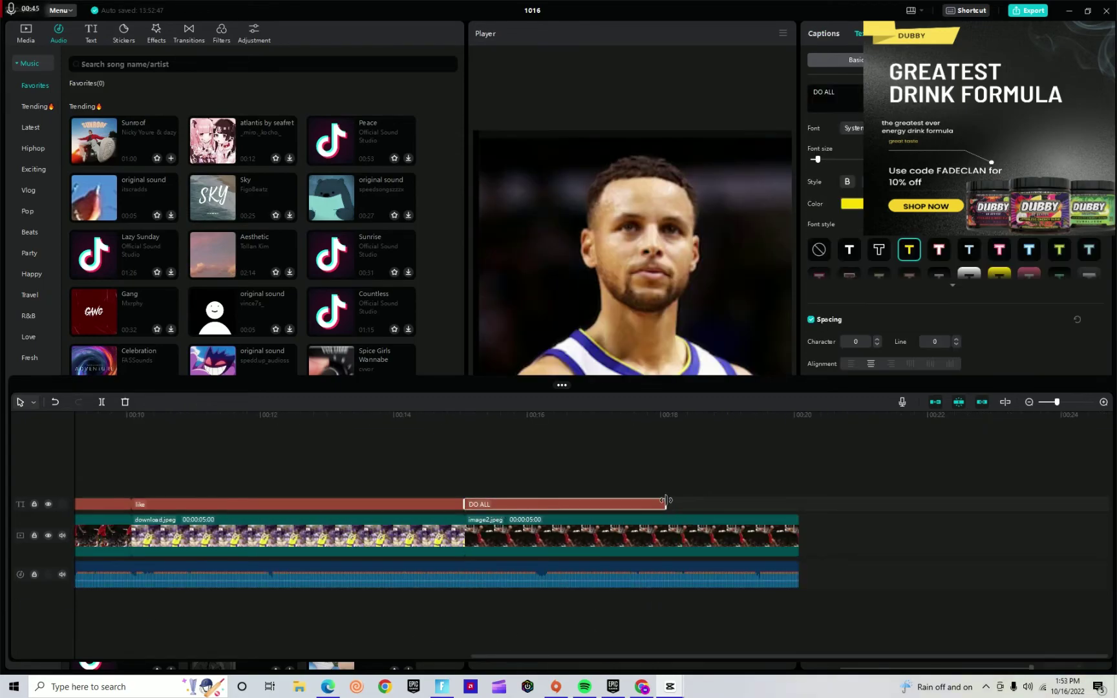
{"action": "left_click_drag", "start_coordinate": [664, 504], "coordinate": [789, 494]}
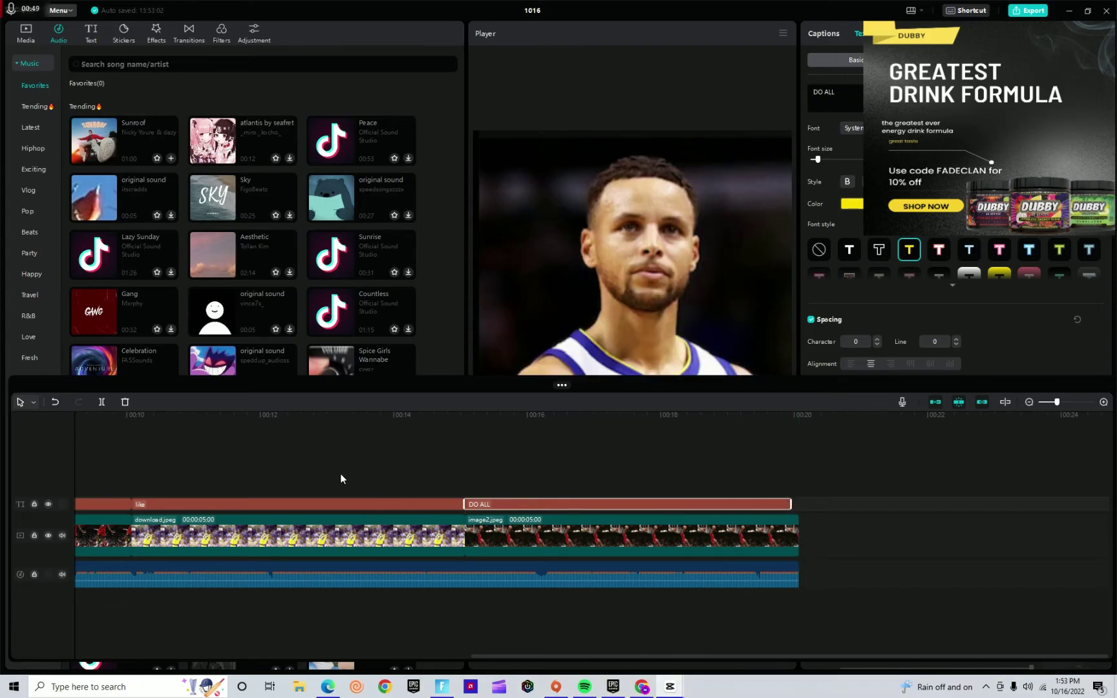
{"action": "left_click_drag", "start_coordinate": [480, 655], "coordinate": [81, 655]}
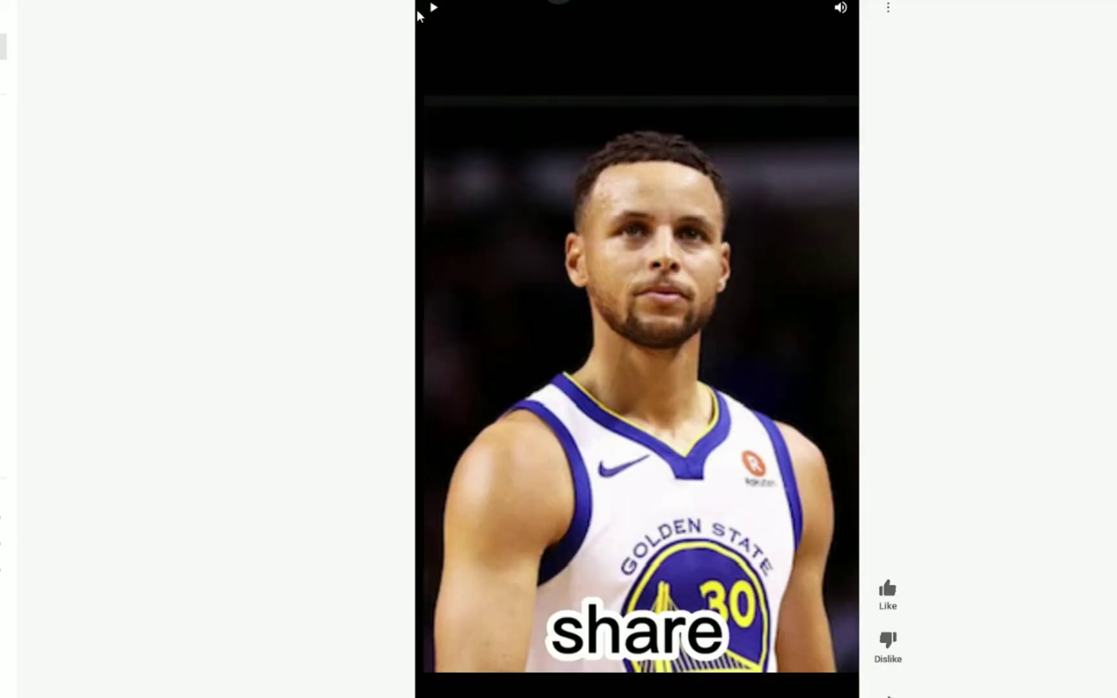
- Play the uploaded basketball Short in the YouTube player
{"action": "left_click", "coordinate": [434, 10]}
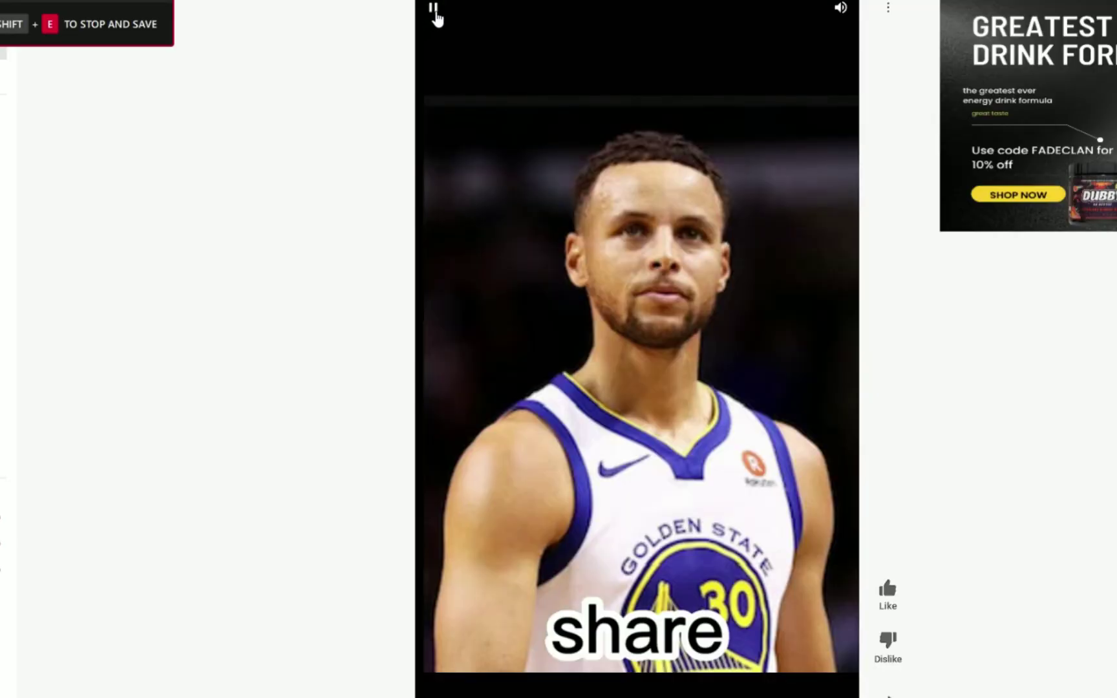